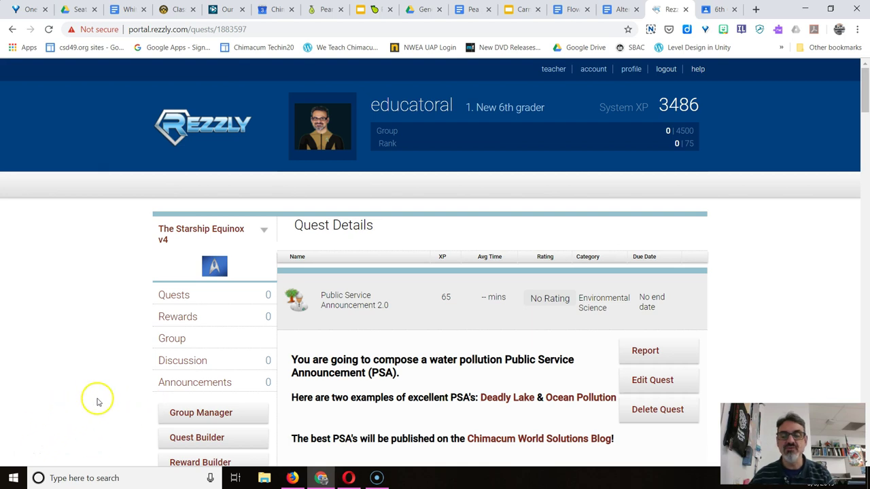
Open the Human Impacts on Water Cycle document from the Hydro Dynamics Challenge Resources material in the 6th Grade Science class
{"action": "scroll", "coordinate": [98, 403], "scroll_direction": "down", "scroll_amount": 6}
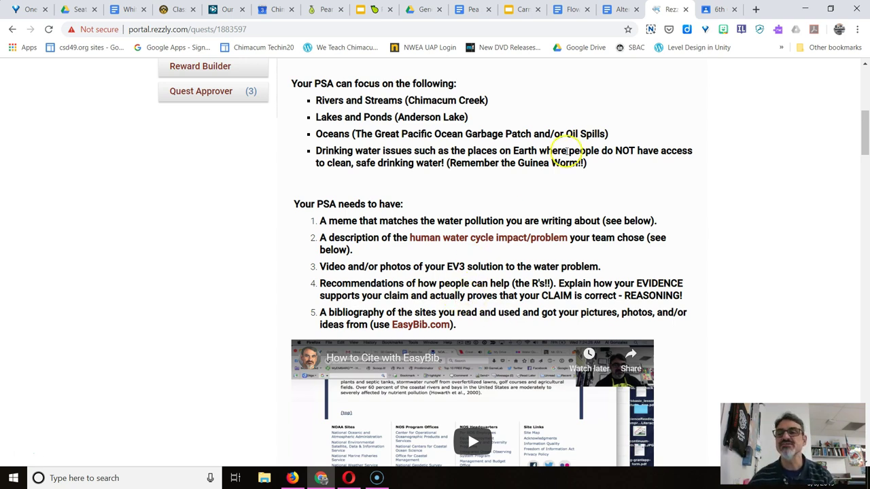
{"action": "left_click", "coordinate": [709, 9]}
{"action": "scroll", "coordinate": [360, 363], "scroll_direction": "down", "scroll_amount": 3}
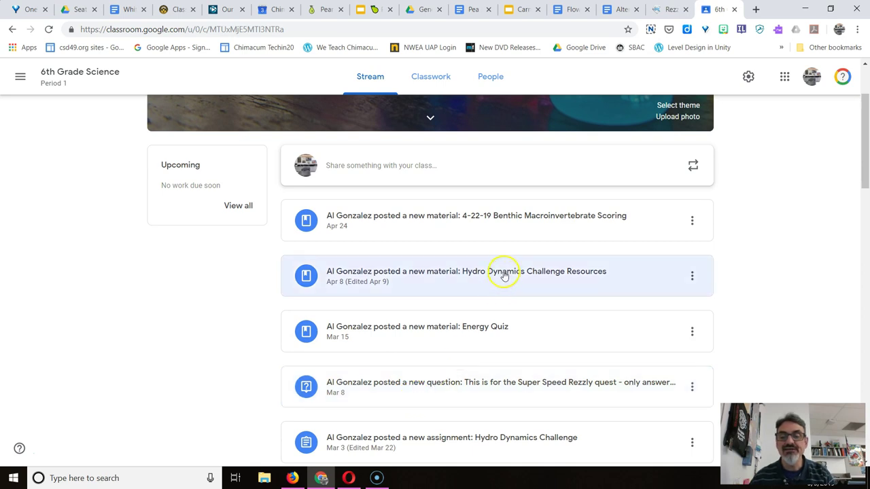
{"action": "left_click", "coordinate": [504, 274]}
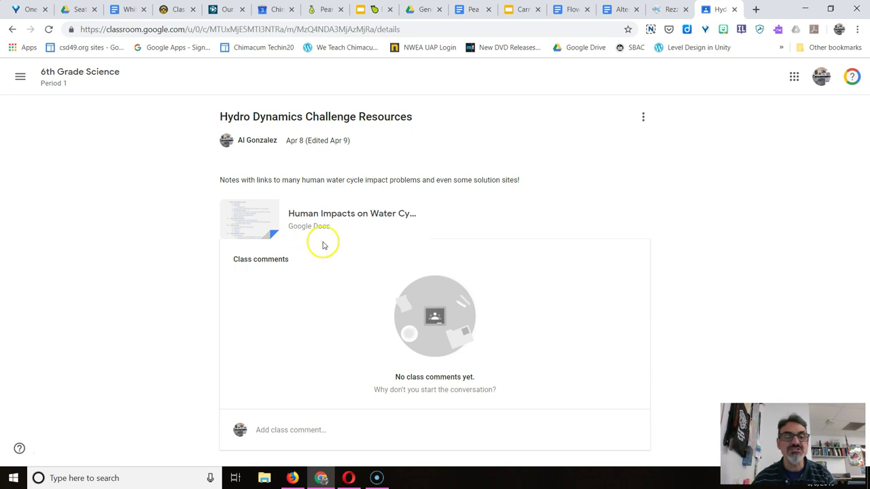
{"action": "left_click", "coordinate": [348, 214]}
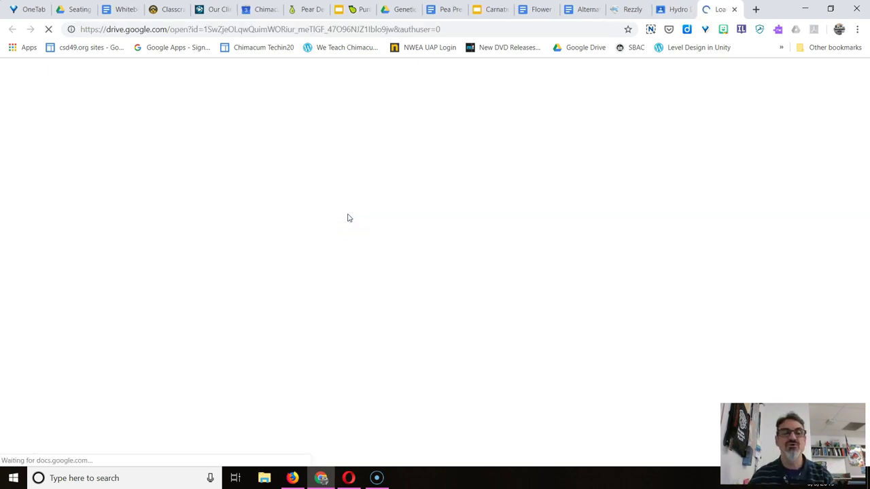
{"action": "left_click", "coordinate": [476, 185]}
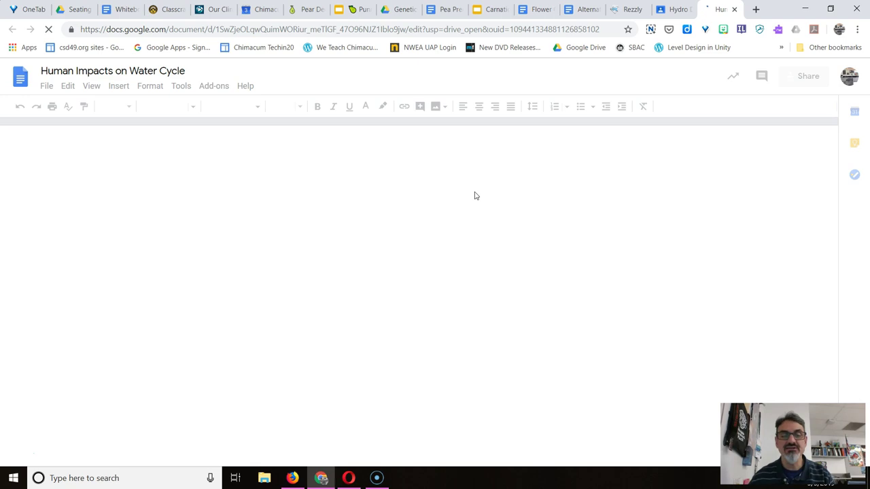
{"action": "left_click", "coordinate": [437, 210]}
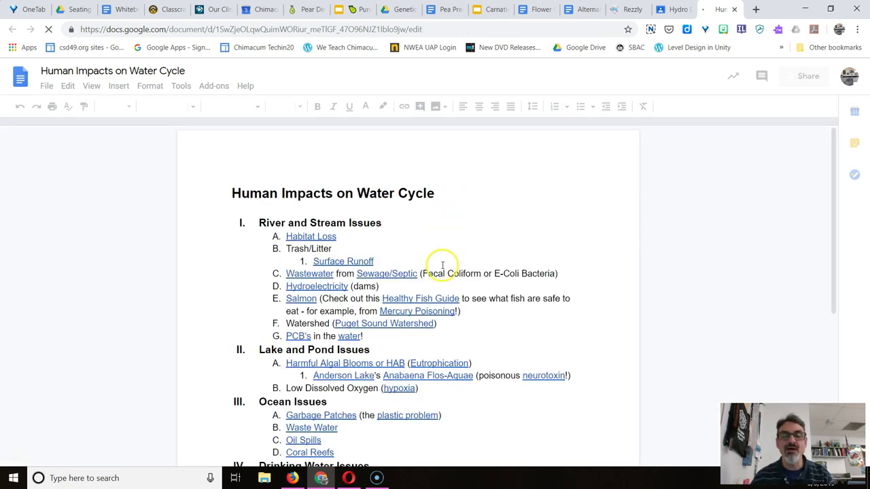
Open the "plastic problem" link under Ocean Issues and skim the Ocean Plastics Pollution article
{"action": "scroll", "coordinate": [397, 349], "scroll_direction": "down", "scroll_amount": 3}
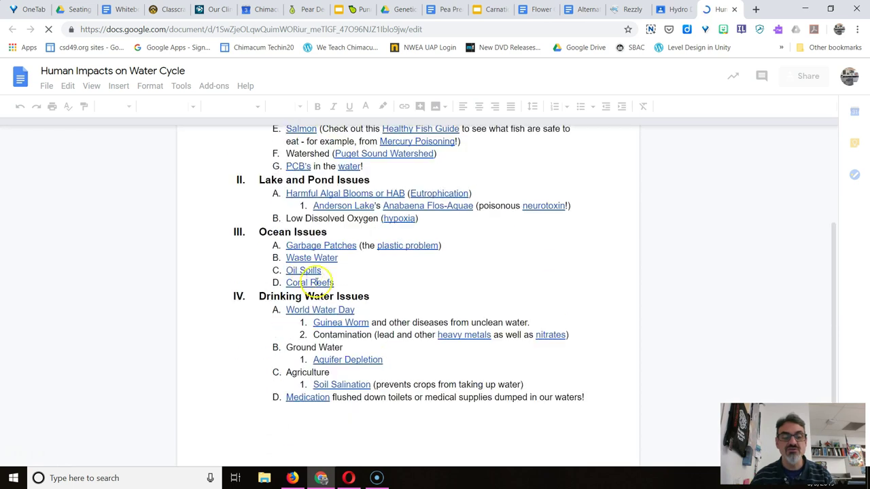
{"action": "left_click", "coordinate": [407, 246]}
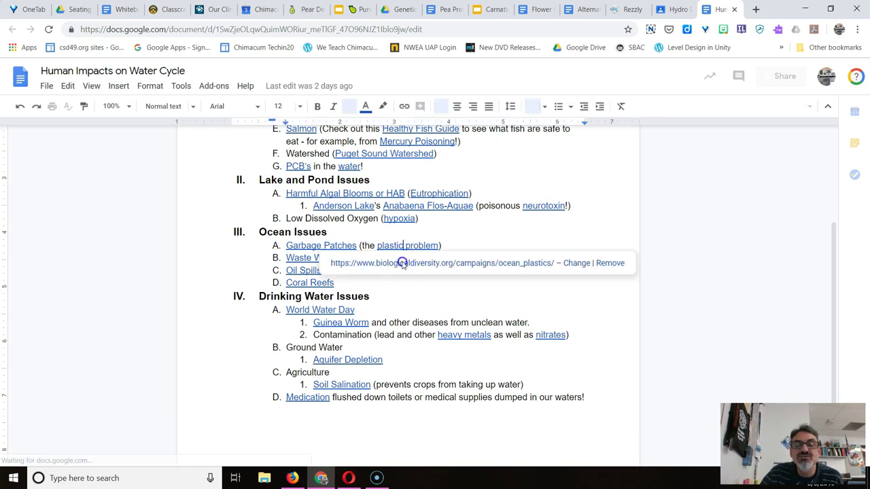
{"action": "left_click", "coordinate": [402, 264]}
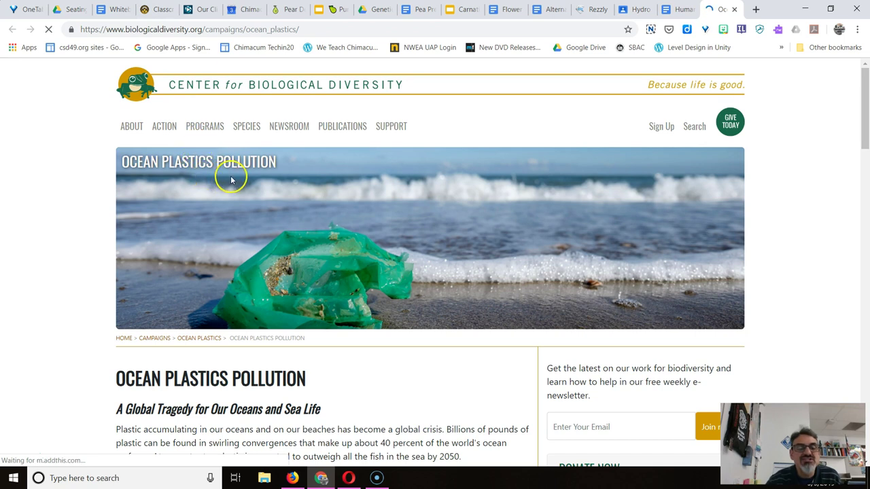
{"action": "scroll", "coordinate": [218, 230], "scroll_direction": "down", "scroll_amount": 2}
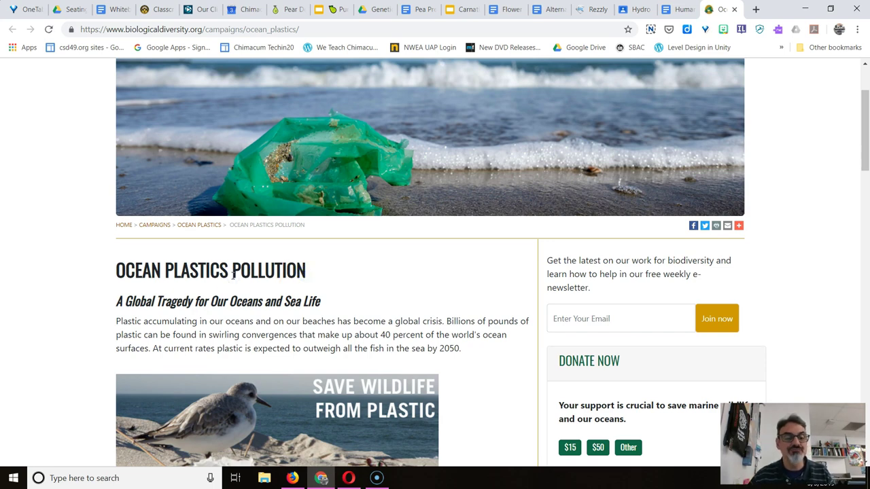
{"action": "scroll", "coordinate": [232, 274], "scroll_direction": "down", "scroll_amount": 10}
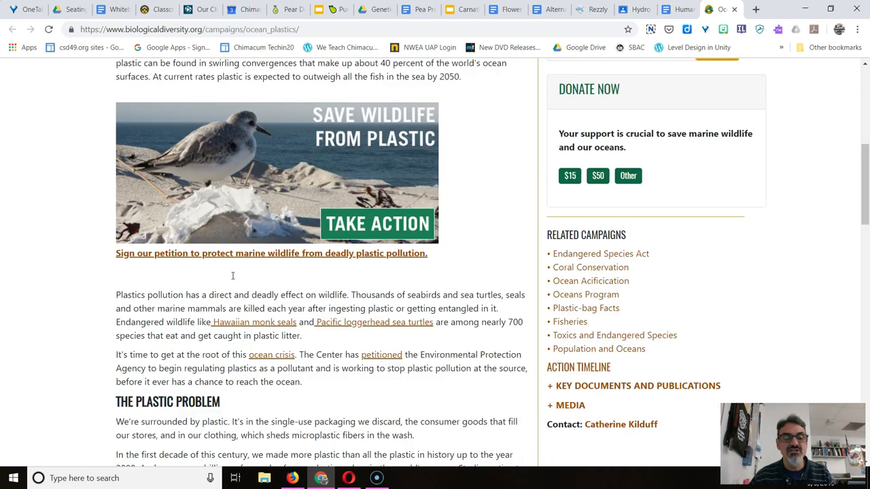
{"action": "scroll", "coordinate": [232, 275], "scroll_direction": "up", "scroll_amount": 10}
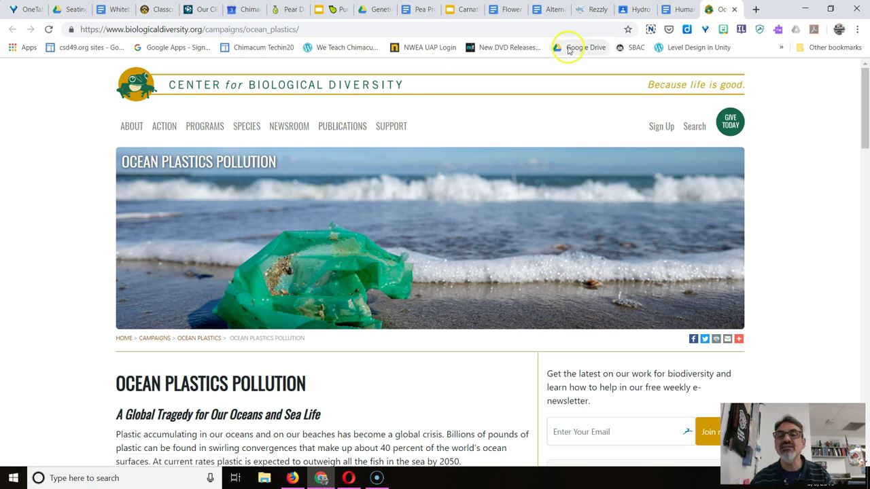
Open EasyBib.com from the Rezzly quest's bibliography requirement and copy the Ocean Plastics Pollution page's URL
{"action": "left_click", "coordinate": [594, 9]}
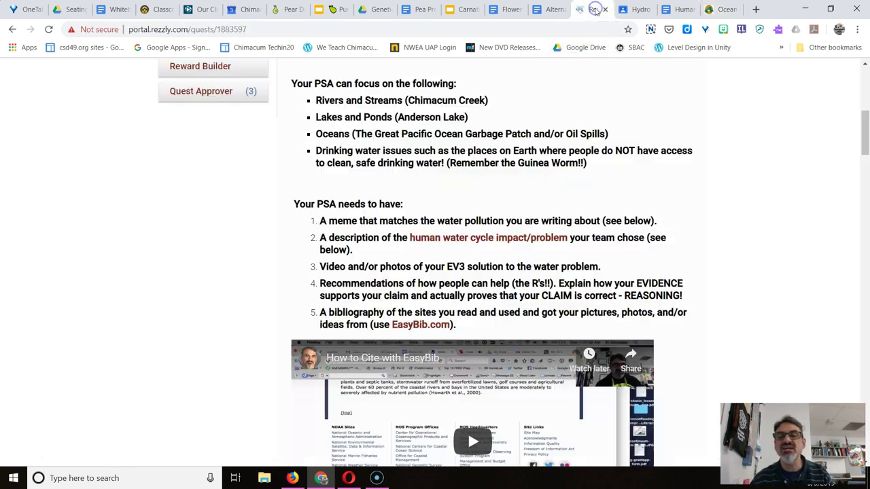
{"action": "left_click", "coordinate": [414, 325]}
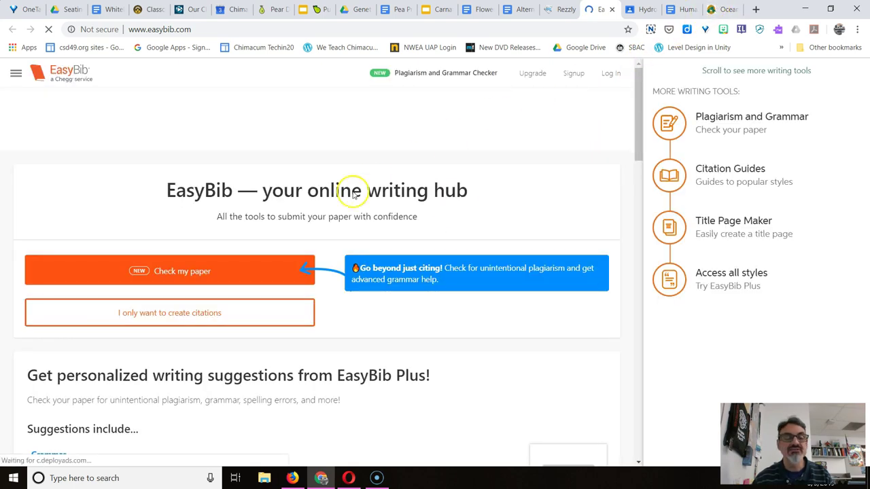
{"action": "left_click", "coordinate": [719, 9]}
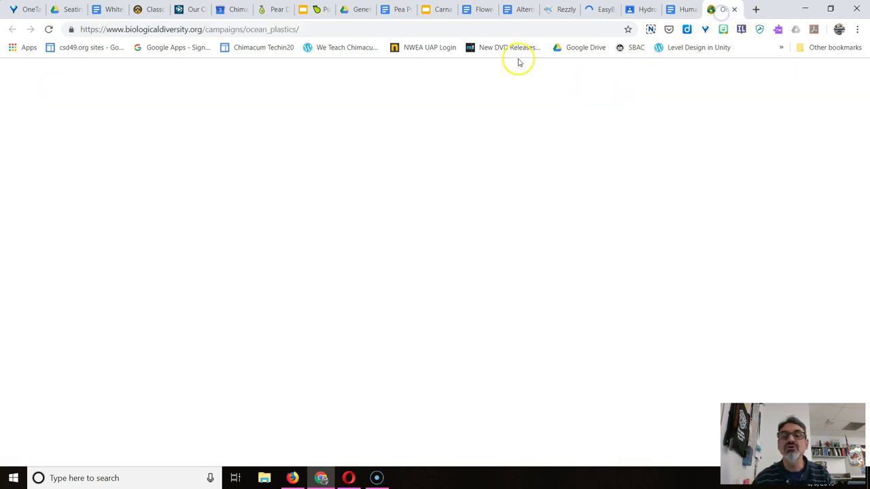
{"action": "left_click", "coordinate": [267, 31]}
{"action": "key", "text": "ctrl+c"}
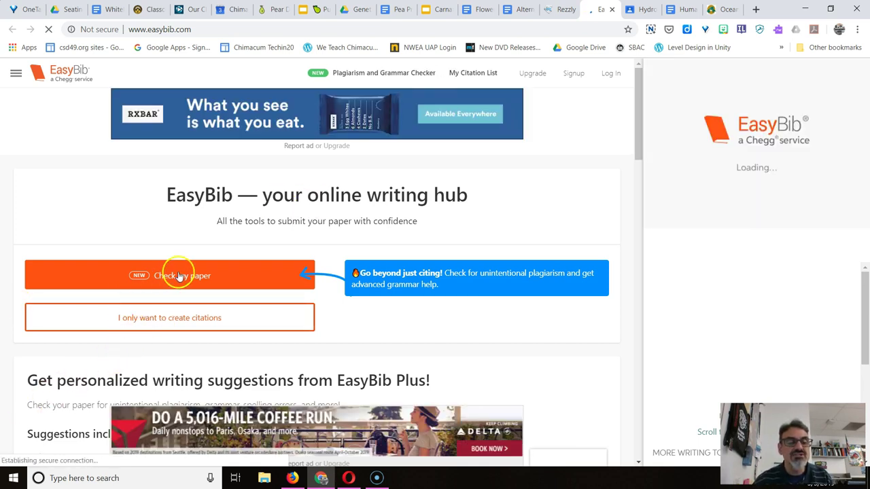
{"action": "left_click", "coordinate": [189, 321]}
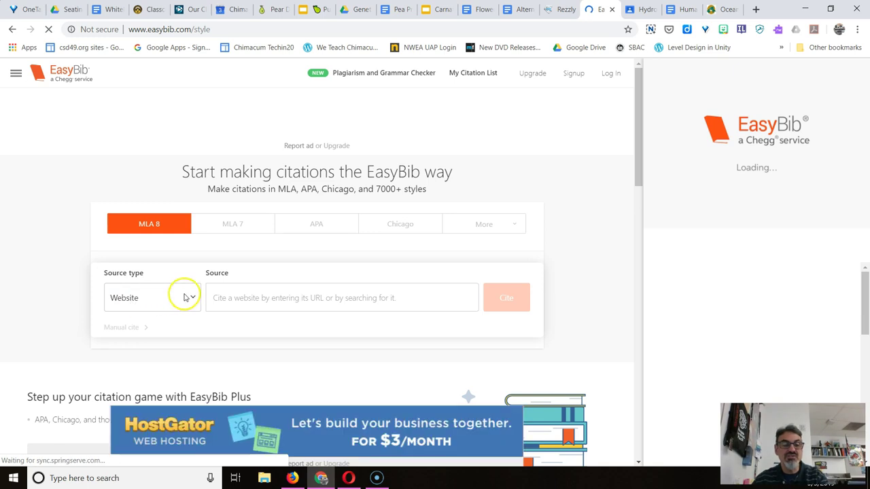
{"action": "left_click", "coordinate": [225, 298]}
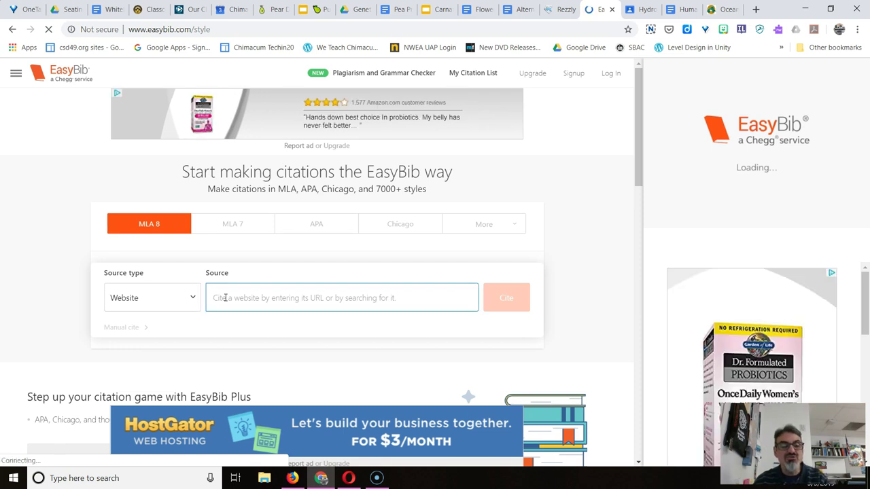
{"action": "key", "text": "ctrl+v"}
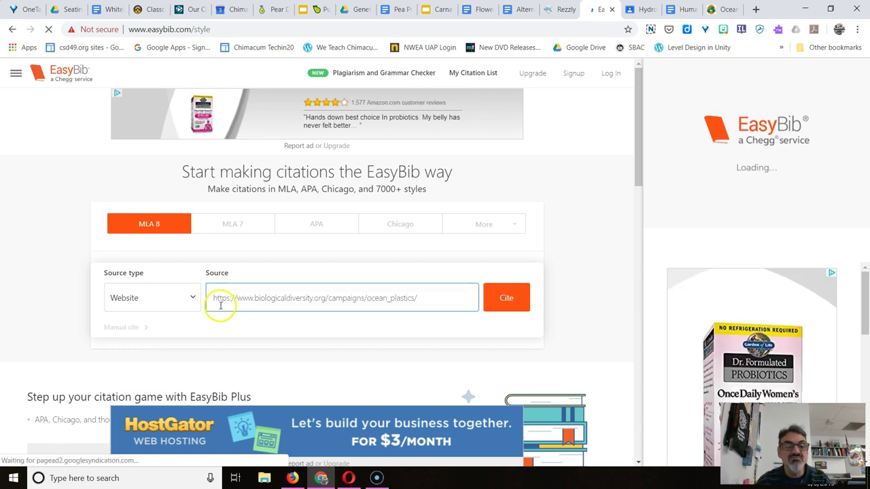
{"action": "left_click", "coordinate": [495, 300]}
{"action": "left_click", "coordinate": [495, 302]}
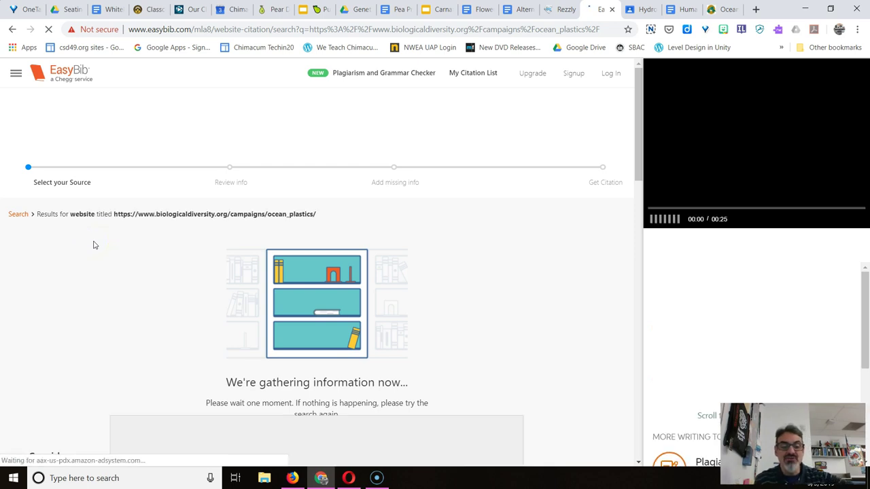
{"action": "left_click", "coordinate": [204, 272]}
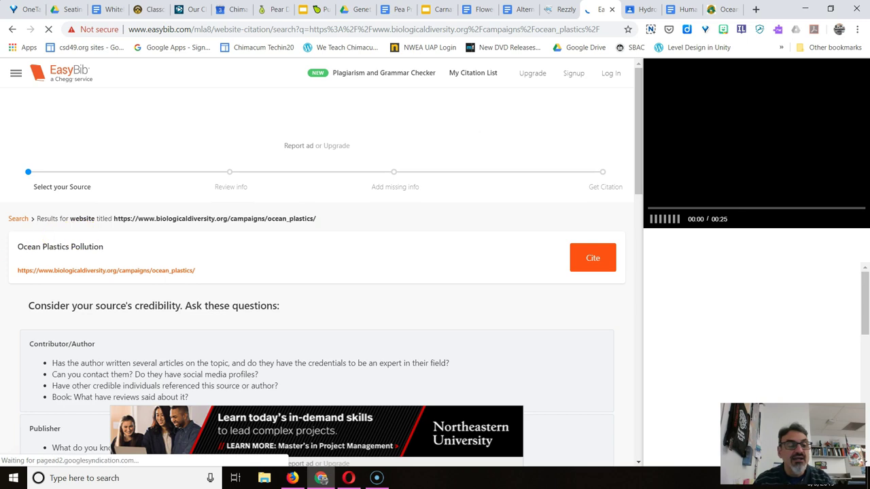
{"action": "left_click", "coordinate": [29, 253]}
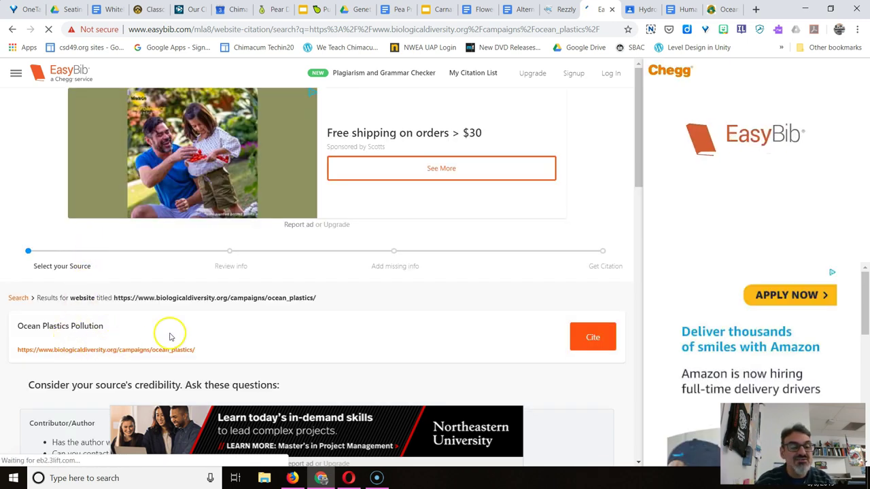
Cite the Ocean Plastics Pollution result and continue past the info review to the form for adding missing information
{"action": "left_click", "coordinate": [593, 338]}
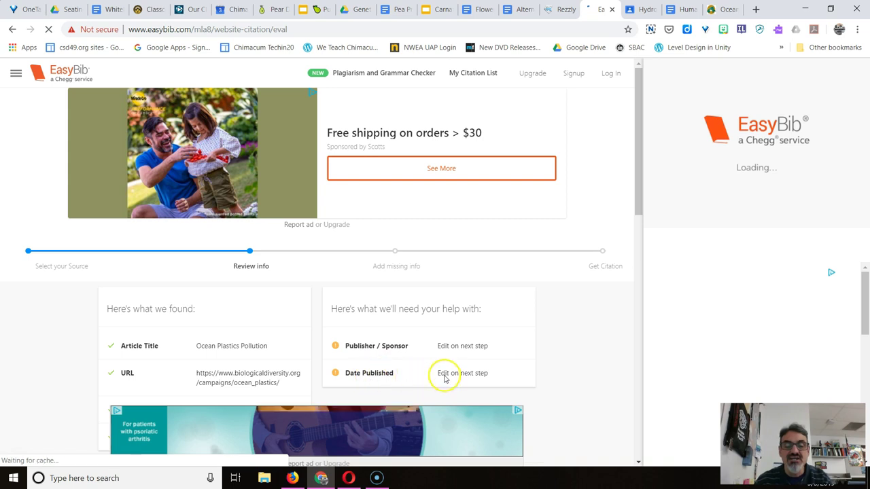
{"action": "scroll", "coordinate": [569, 286], "scroll_direction": "down", "scroll_amount": 2}
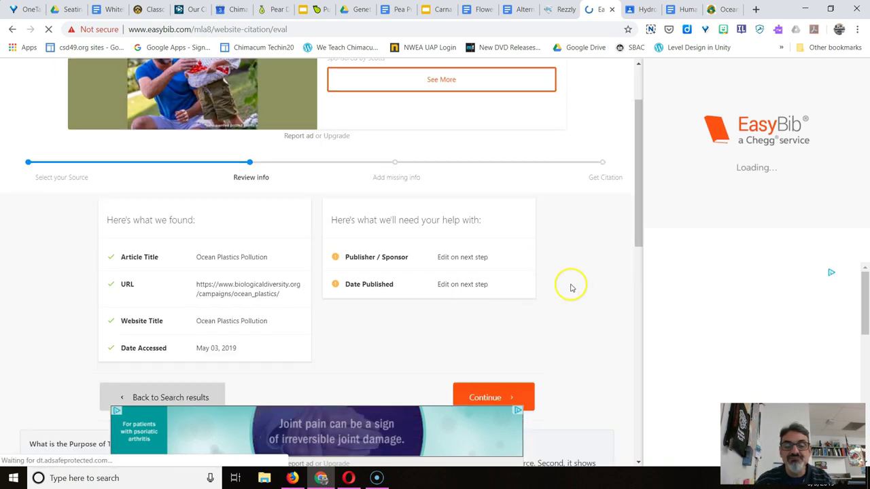
{"action": "scroll", "coordinate": [571, 284], "scroll_direction": "down", "scroll_amount": 1}
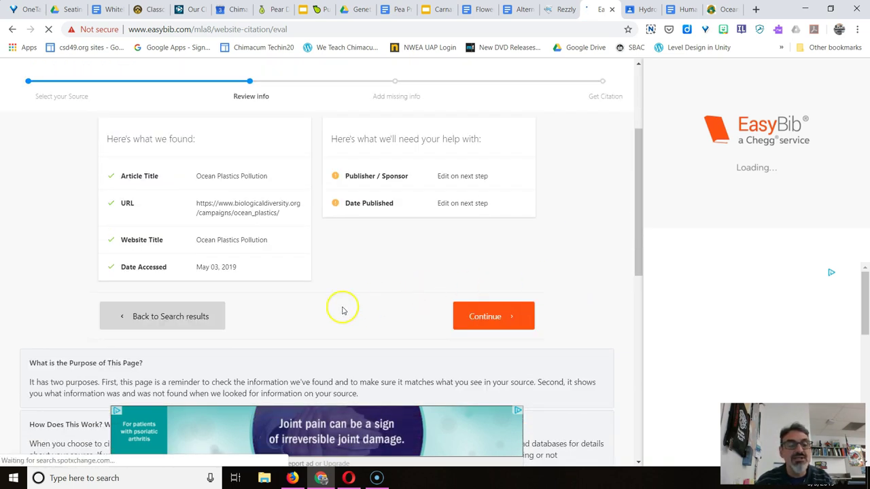
{"action": "left_click", "coordinate": [489, 316]}
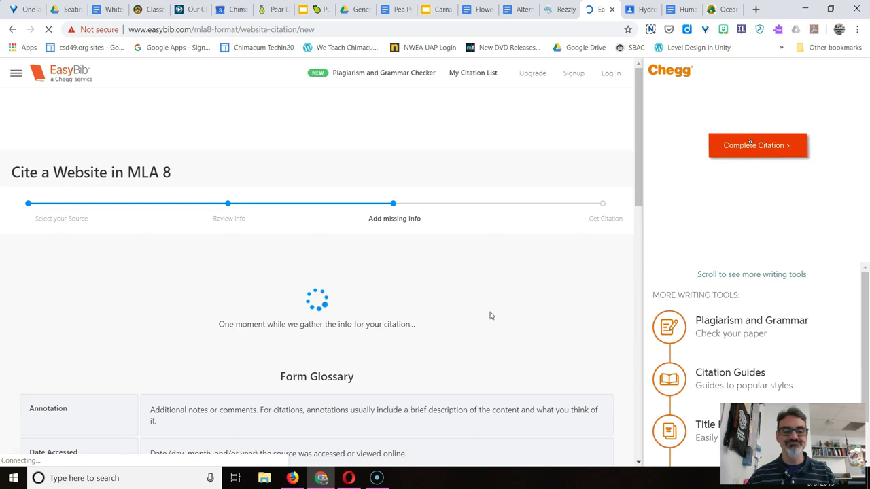
{"action": "left_click", "coordinate": [483, 303]}
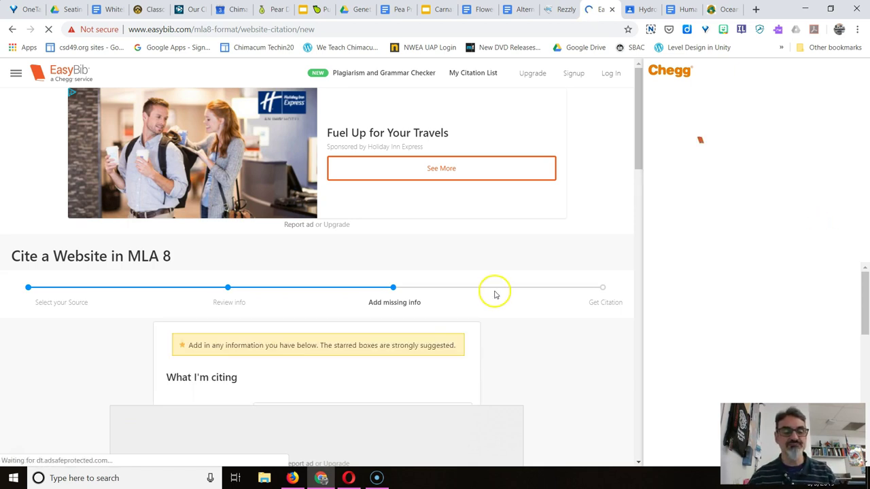
{"action": "scroll", "coordinate": [431, 334], "scroll_direction": "down", "scroll_amount": 2}
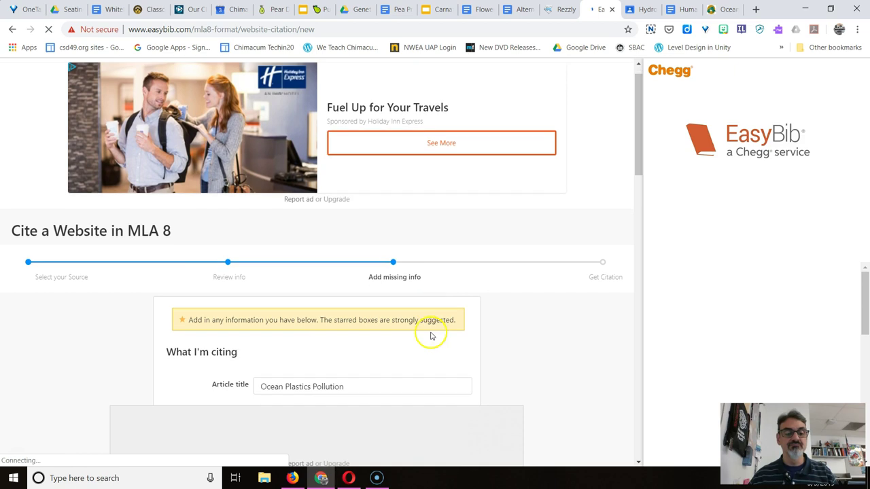
{"action": "scroll", "coordinate": [473, 309], "scroll_direction": "down", "scroll_amount": 3}
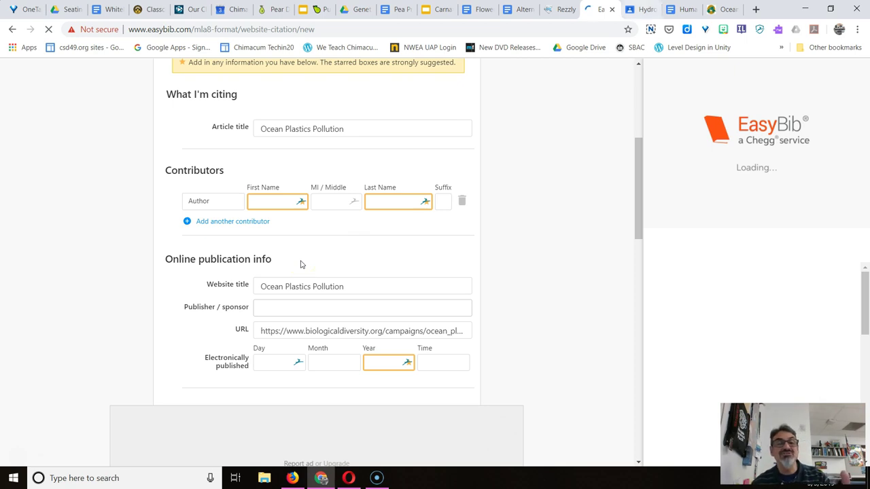
Check the sponsoring organization's name on the Ocean Plastics Pollution page and enter "Center for Biological Diversity" as the citation's publisher / sponsor
{"action": "key", "text": "ctrl+9"}
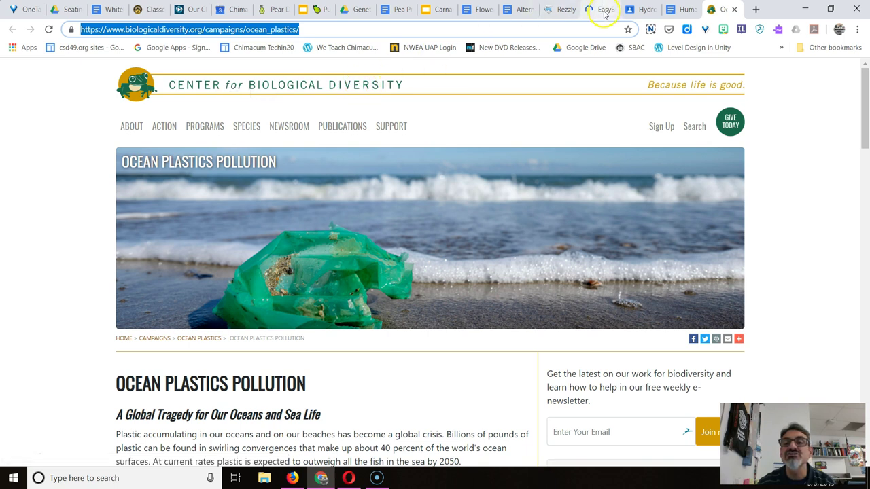
{"action": "key", "text": "ctrl+shift+Tab"}
{"action": "key", "text": "ctrl+shift+Tab"}
{"action": "key", "text": "ctrl+shift+Tab"}
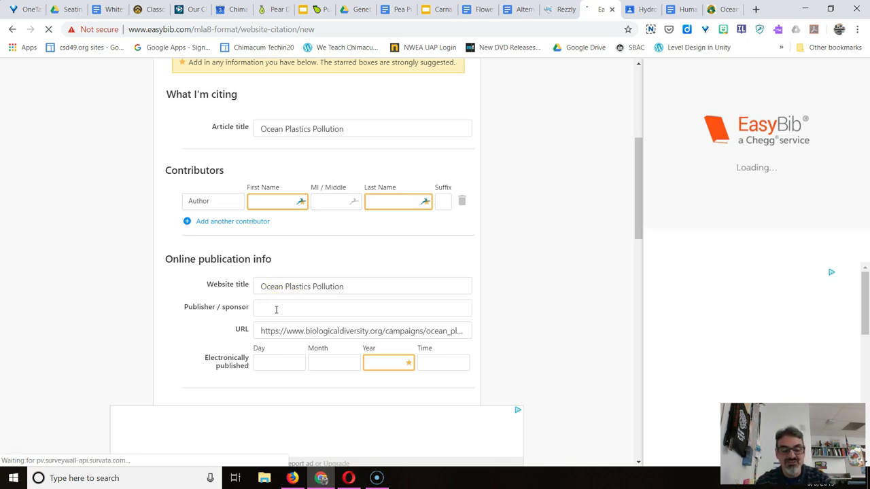
{"action": "left_click", "coordinate": [276, 310]}
{"action": "type", "text": "C"}
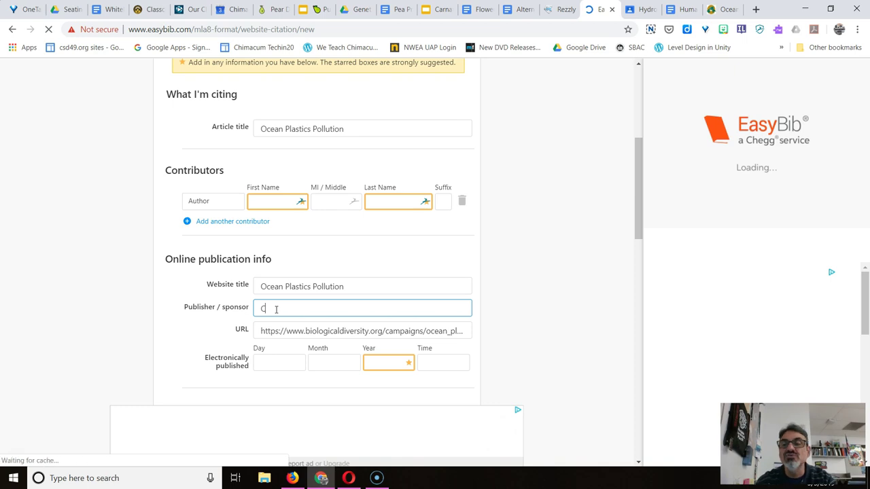
{"action": "type", "text": "enter for"}
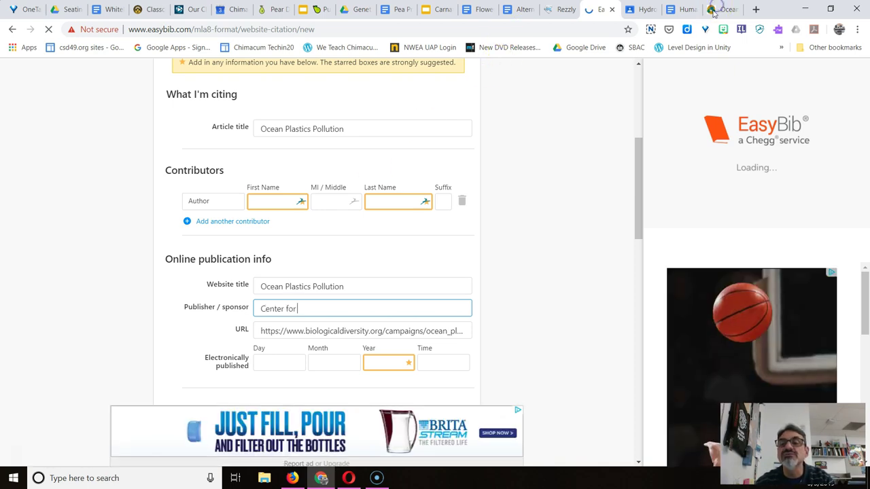
{"action": "left_click", "coordinate": [715, 9]}
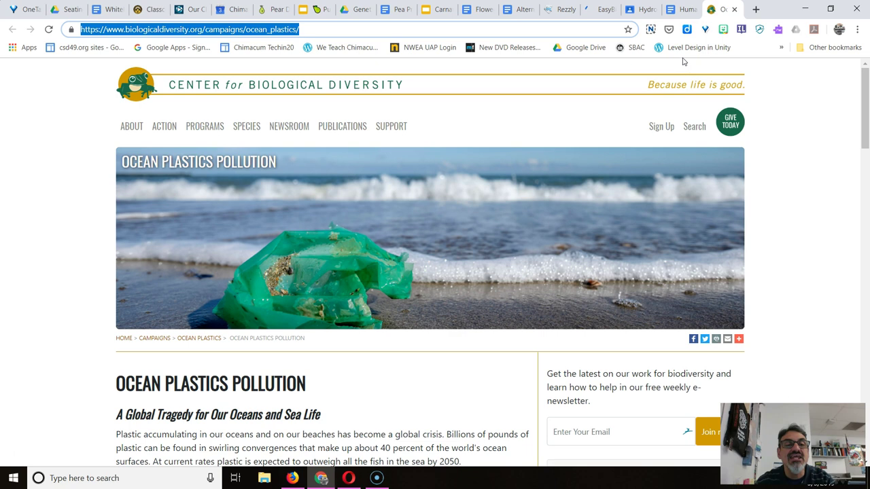
{"action": "left_click", "coordinate": [594, 11]}
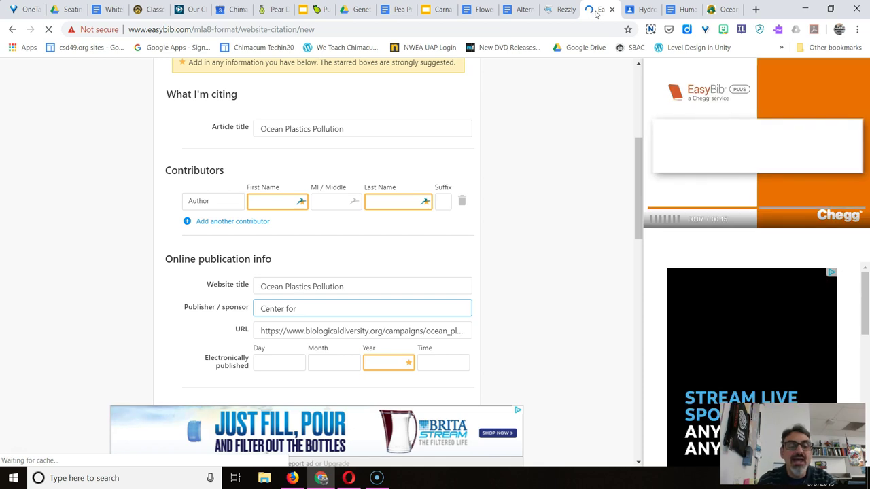
{"action": "type", "text": "Biologi"}
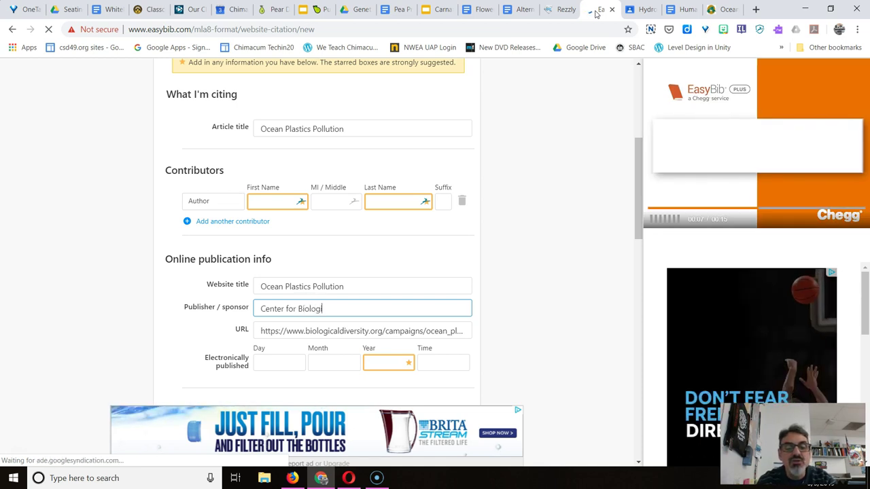
{"action": "type", "text": "cal Diversity"}
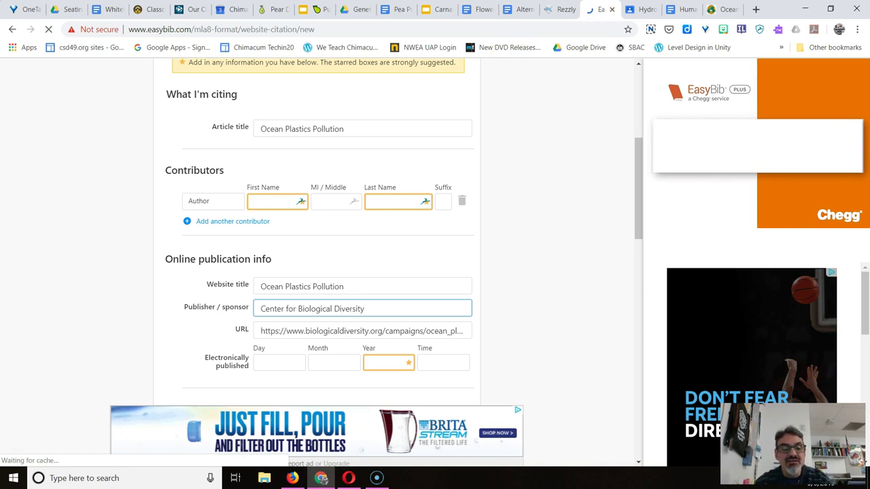
Examine the Ocean Plastics Pollution article through to its footer for an author and publication date, and return to the citation form
{"action": "key", "text": "ctrl+9"}
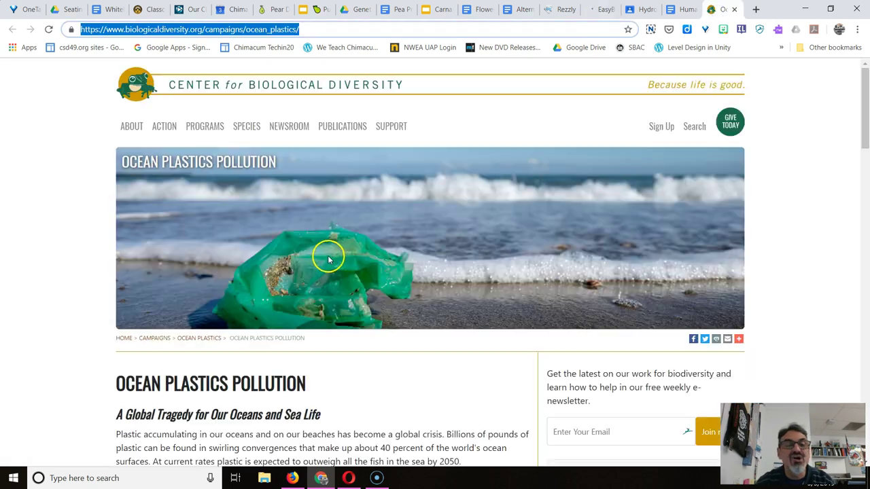
{"action": "scroll", "coordinate": [331, 260], "scroll_direction": "down", "scroll_amount": 4}
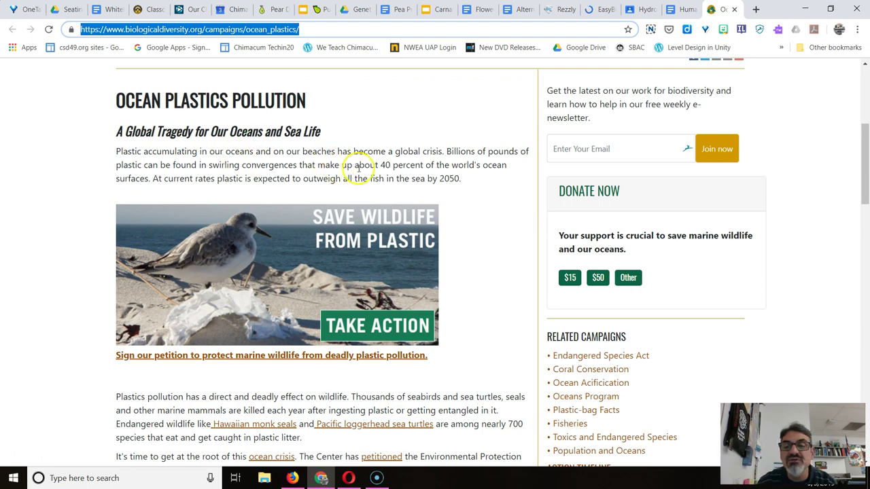
{"action": "scroll", "coordinate": [354, 166], "scroll_direction": "down", "scroll_amount": 5}
{"action": "scroll", "coordinate": [361, 170], "scroll_direction": "down", "scroll_amount": 11}
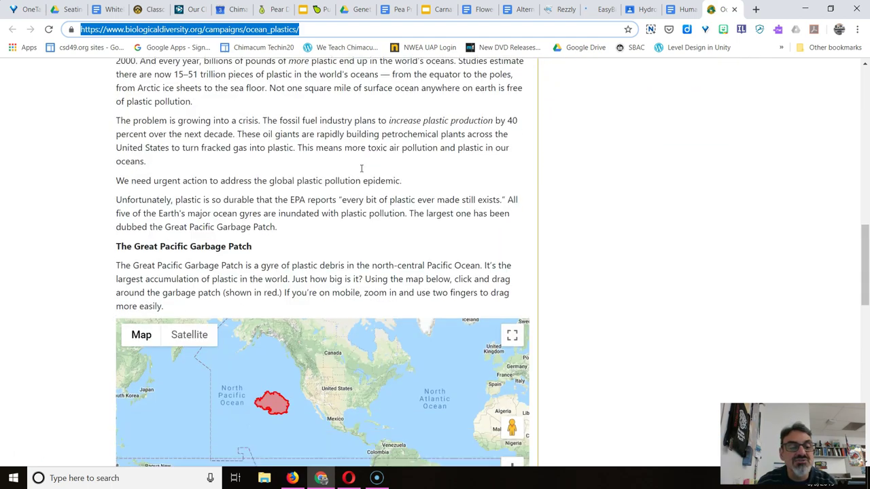
{"action": "scroll", "coordinate": [360, 169], "scroll_direction": "down", "scroll_amount": 2}
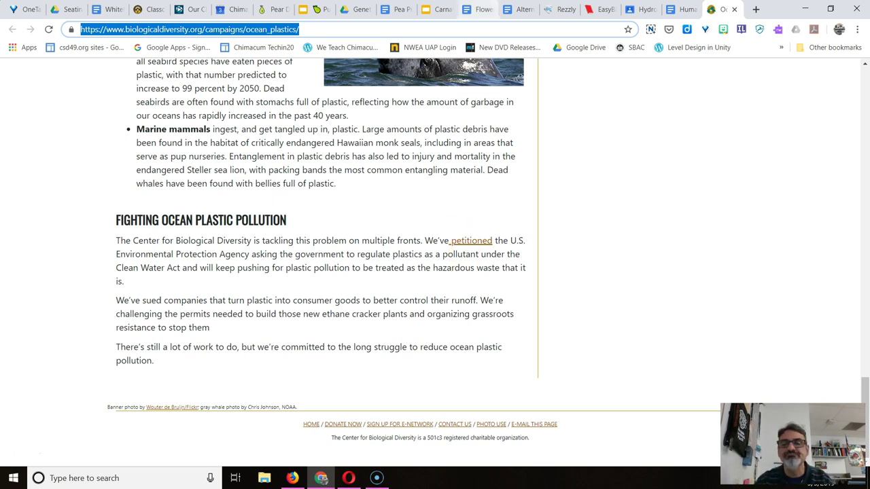
{"action": "left_click", "coordinate": [623, 31]}
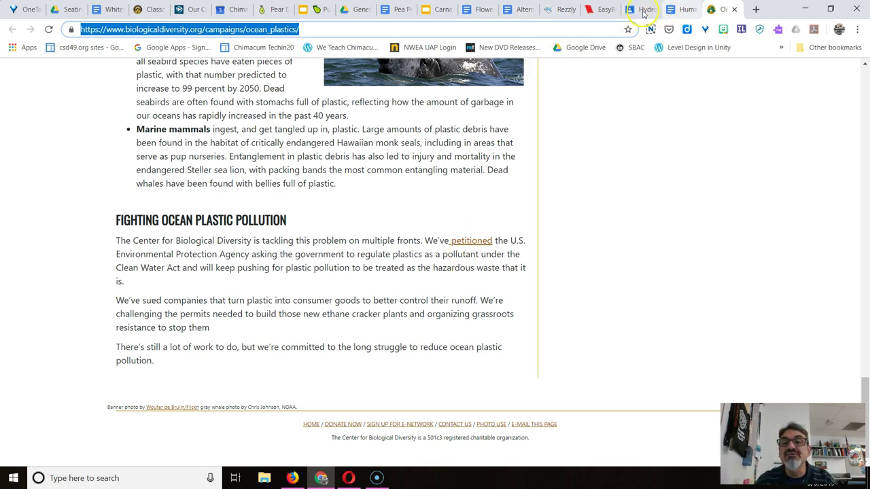
{"action": "left_click", "coordinate": [596, 10]}
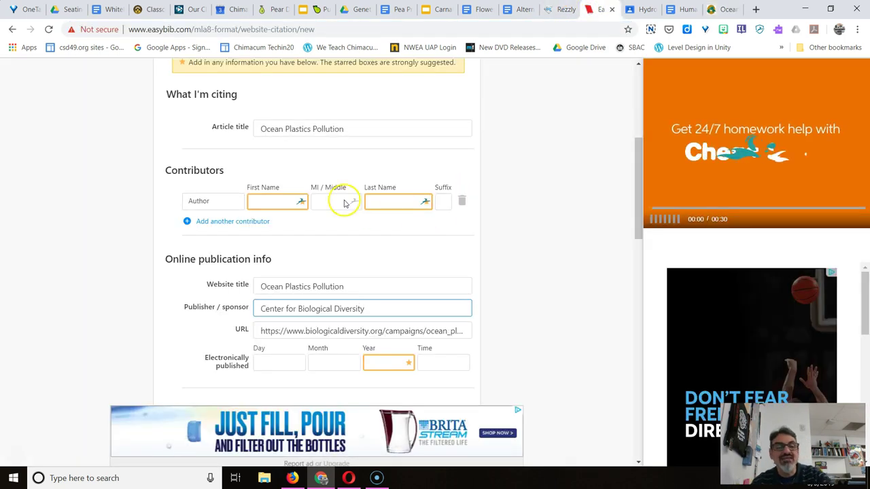
Dismiss the Identity autofill suggestion and complete the citation with the author and electronic publication date left blank
{"action": "left_click", "coordinate": [275, 202]}
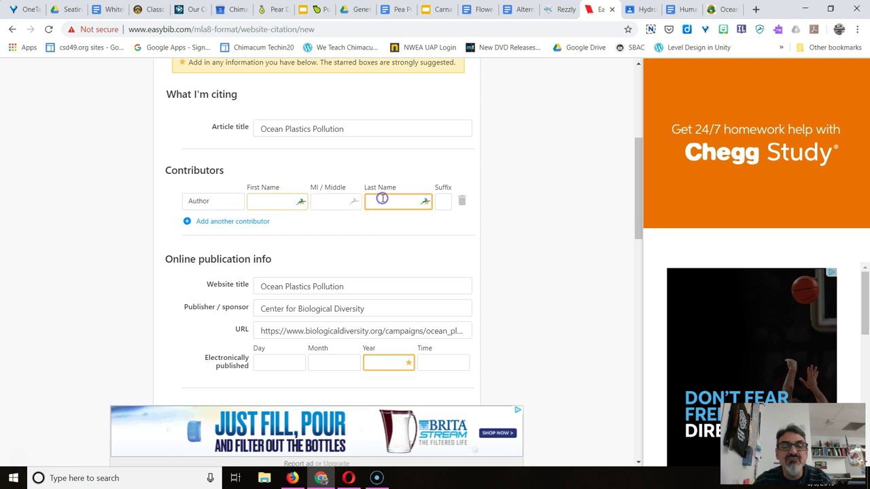
{"action": "scroll", "coordinate": [375, 248], "scroll_direction": "down", "scroll_amount": 2}
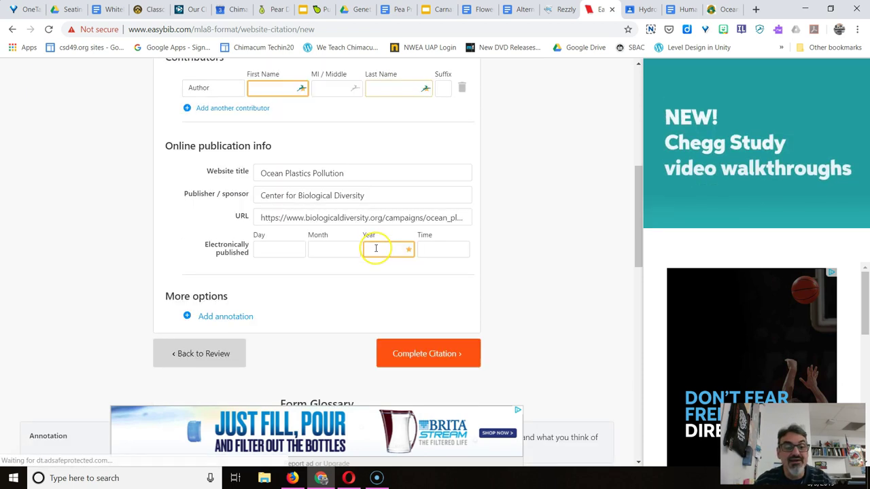
{"action": "left_click", "coordinate": [375, 248]}
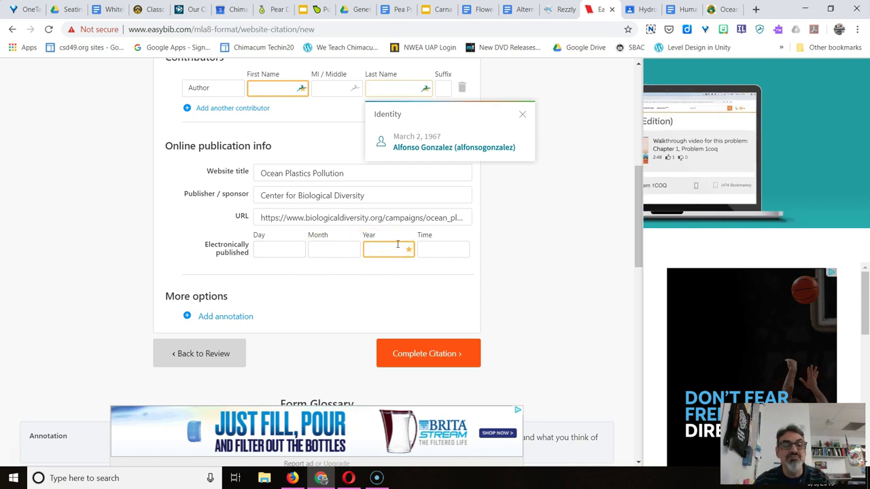
{"action": "scroll", "coordinate": [398, 246], "scroll_direction": "down", "scroll_amount": 1}
{"action": "left_click", "coordinate": [423, 293]}
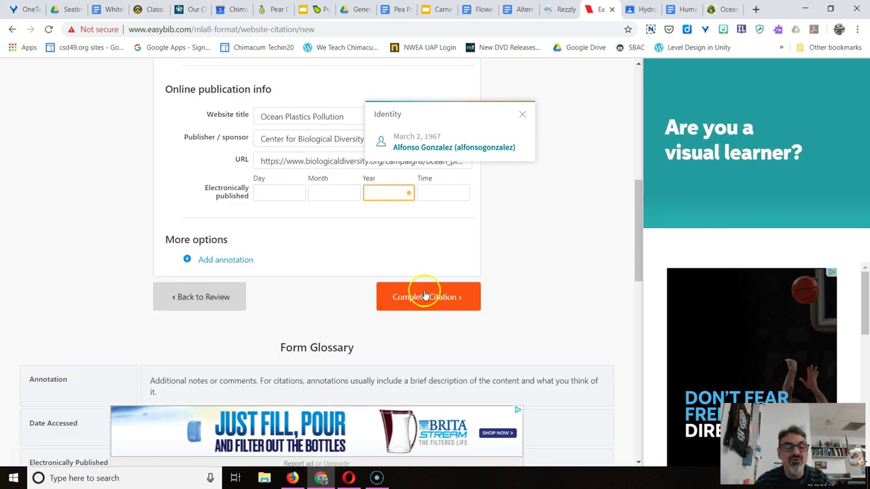
{"action": "left_click", "coordinate": [520, 116]}
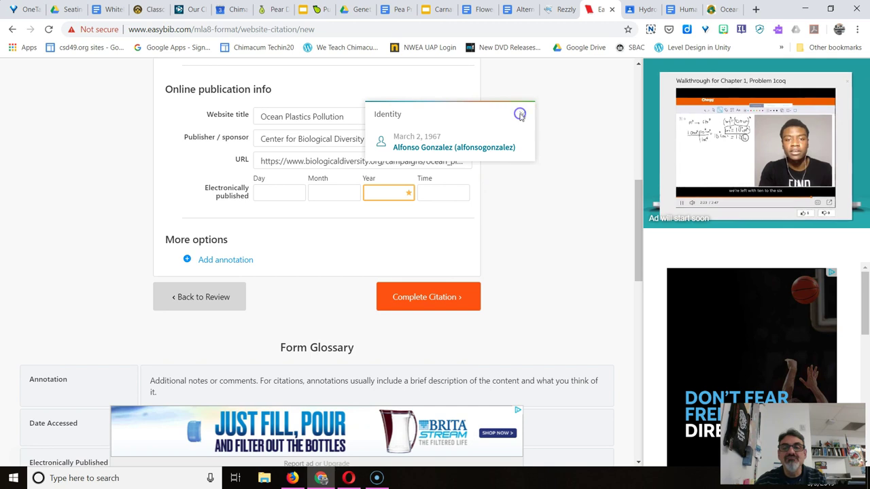
{"action": "left_click", "coordinate": [432, 299]}
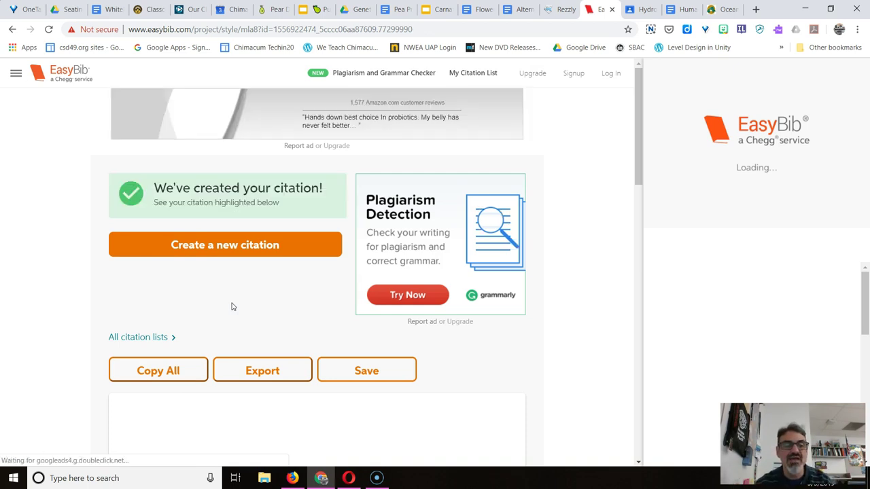
Copy the bibliography citation of the Ocean Plastics Pollution entry that includes Center for Biological Diversity, and dismiss the paper-check offer
{"action": "left_click", "coordinate": [306, 324]}
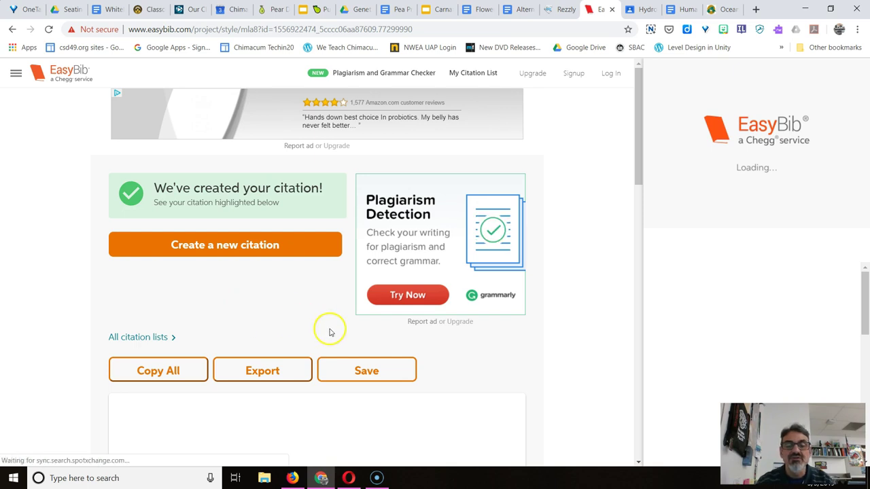
{"action": "scroll", "coordinate": [326, 364], "scroll_direction": "down", "scroll_amount": 3}
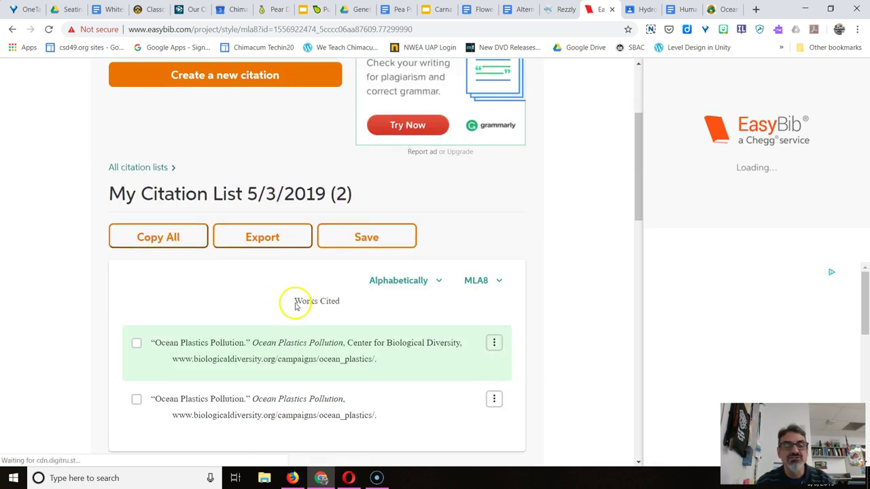
{"action": "scroll", "coordinate": [299, 306], "scroll_direction": "down", "scroll_amount": 1}
{"action": "mouse_move", "coordinate": [229, 290]}
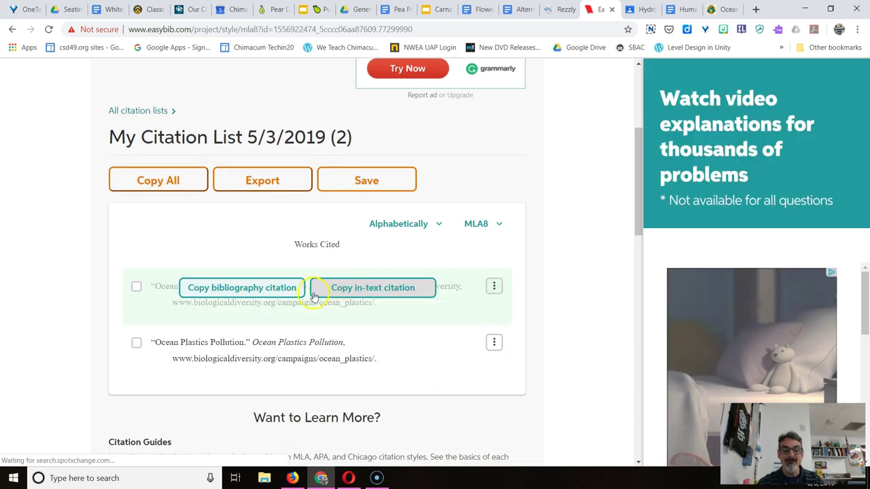
{"action": "left_click", "coordinate": [244, 291]}
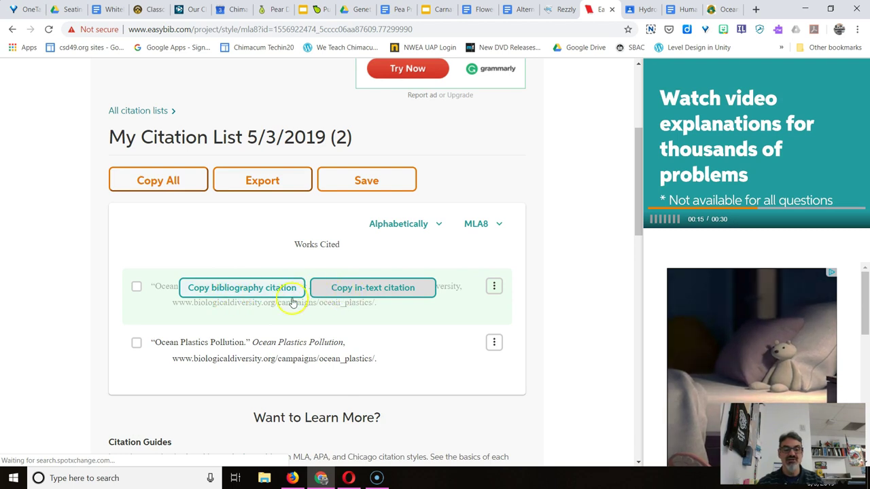
{"action": "left_click", "coordinate": [253, 291]}
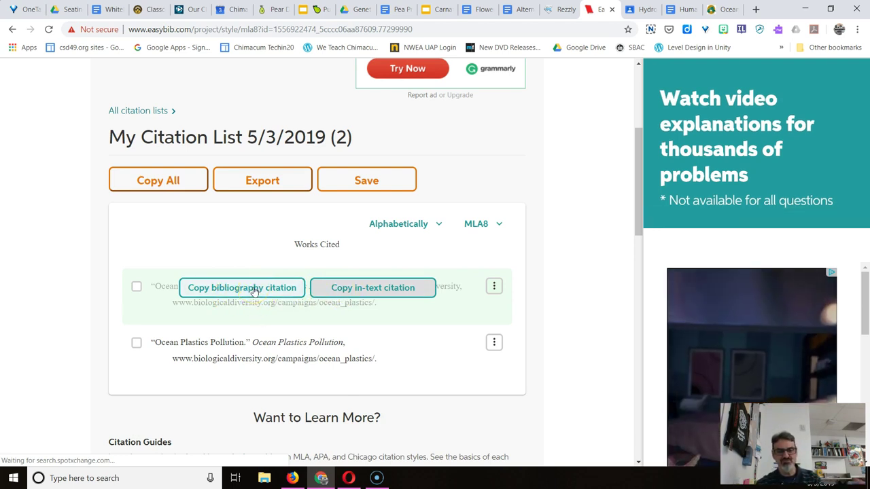
{"action": "left_click", "coordinate": [365, 291]}
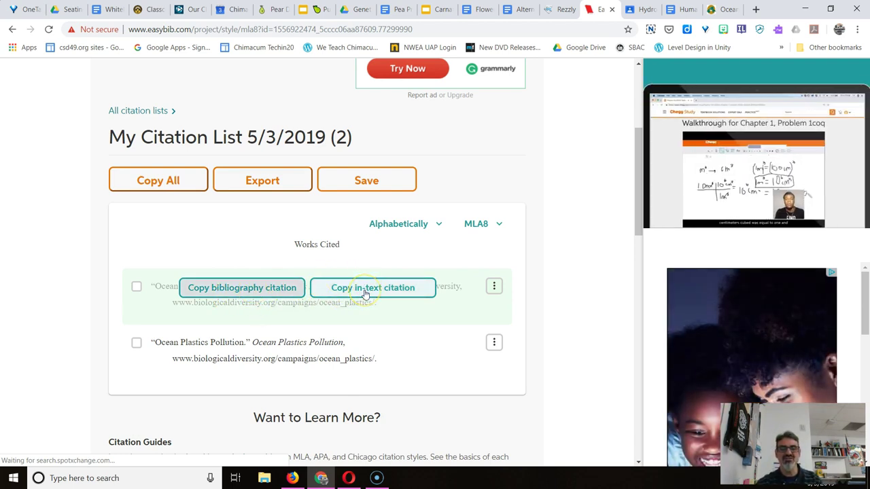
{"action": "left_click", "coordinate": [265, 298]}
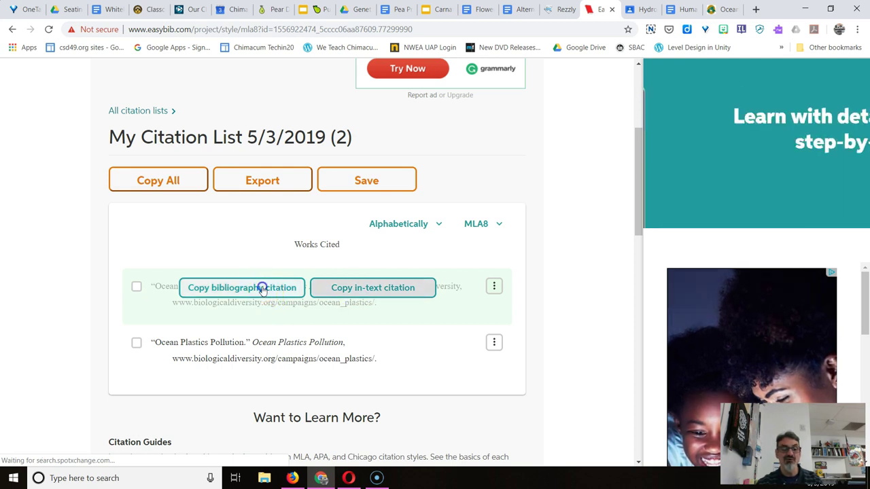
{"action": "scroll", "coordinate": [262, 293], "scroll_direction": "down", "scroll_amount": 1}
{"action": "scroll", "coordinate": [262, 290], "scroll_direction": "up", "scroll_amount": 1}
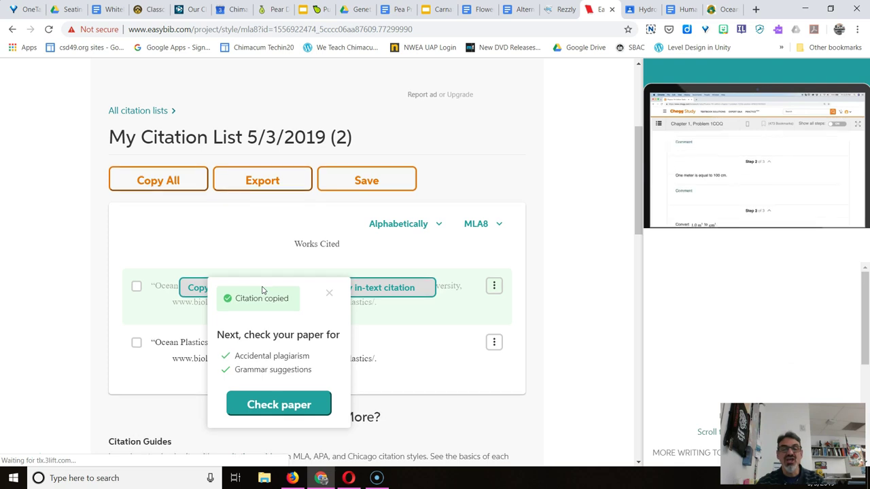
{"action": "left_click", "coordinate": [297, 297]}
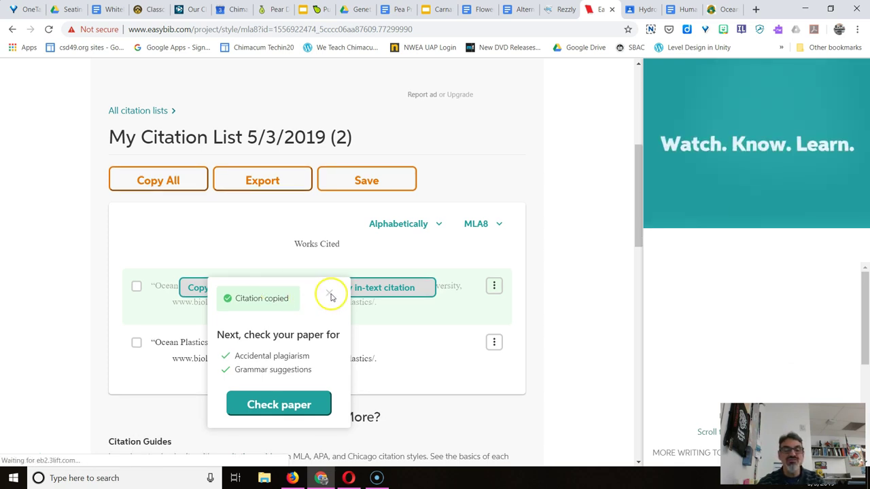
{"action": "left_click", "coordinate": [330, 294]}
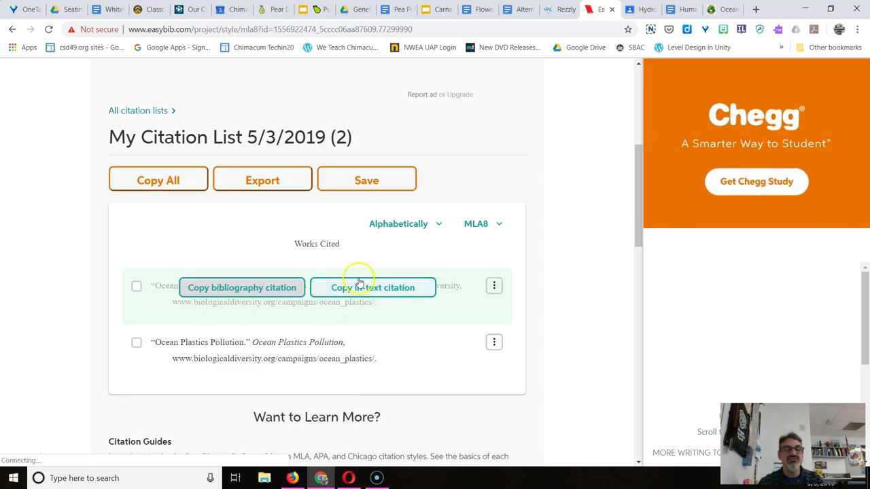
Switch to Blogger in Opera, open the "Anderson Lake's Deadly Algae" draft for editing, and add a "Bibliography" line below the audio player
{"action": "left_click", "coordinate": [347, 478]}
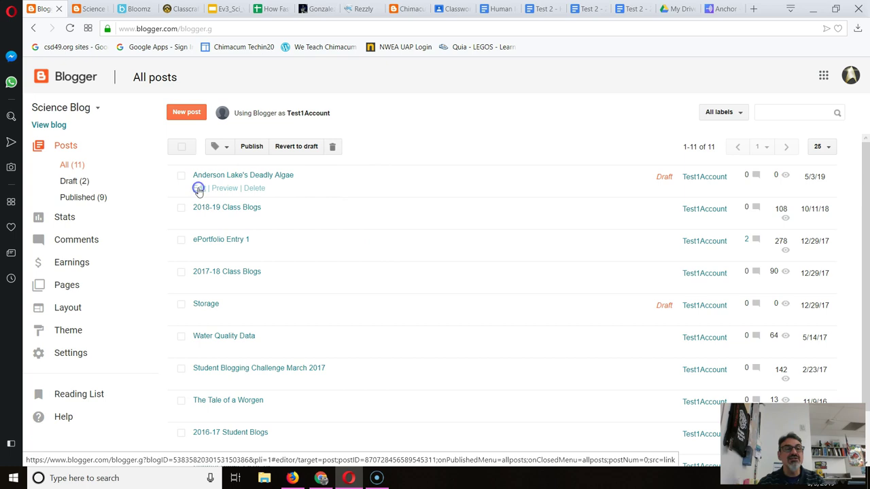
{"action": "left_click", "coordinate": [198, 191]}
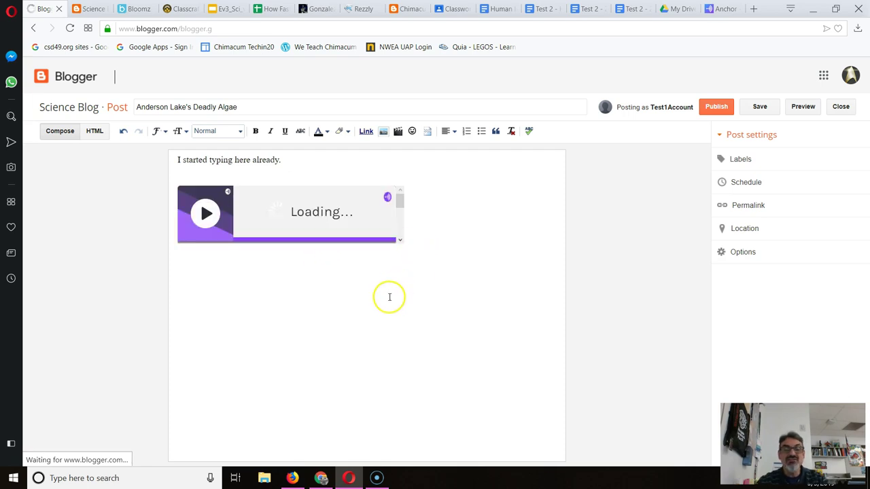
{"action": "left_click", "coordinate": [415, 272]}
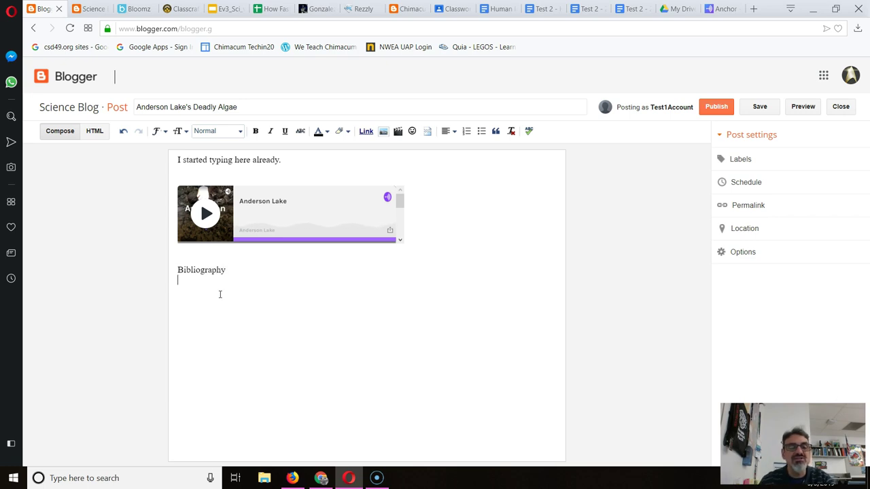
Format the "Bibliography" line below the audio player as a Subheading
{"action": "double_click", "coordinate": [208, 270]}
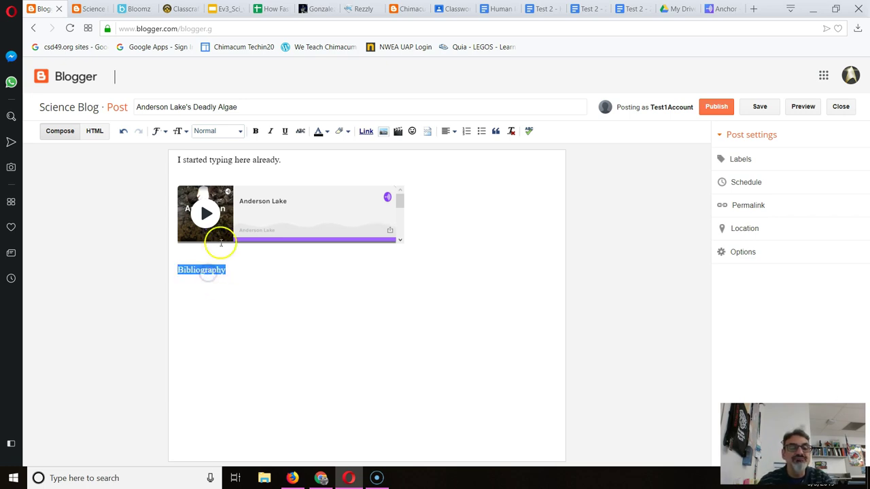
{"action": "left_click", "coordinate": [238, 132]}
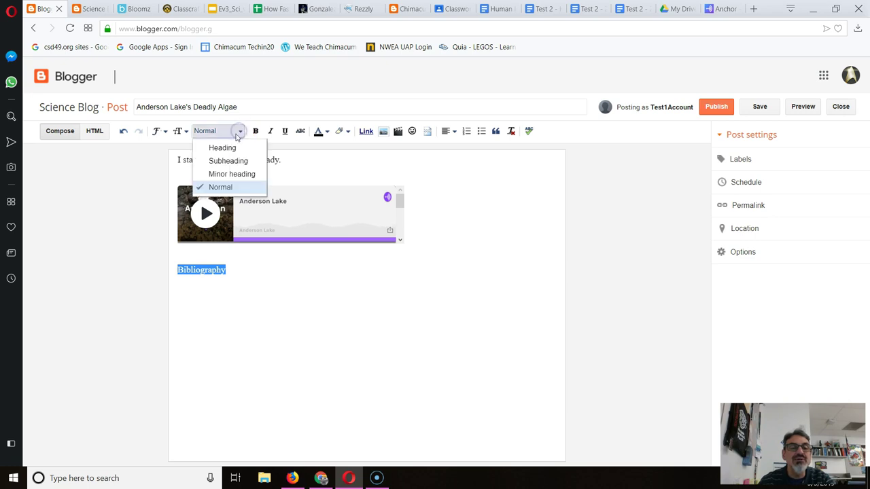
{"action": "left_click", "coordinate": [229, 174]}
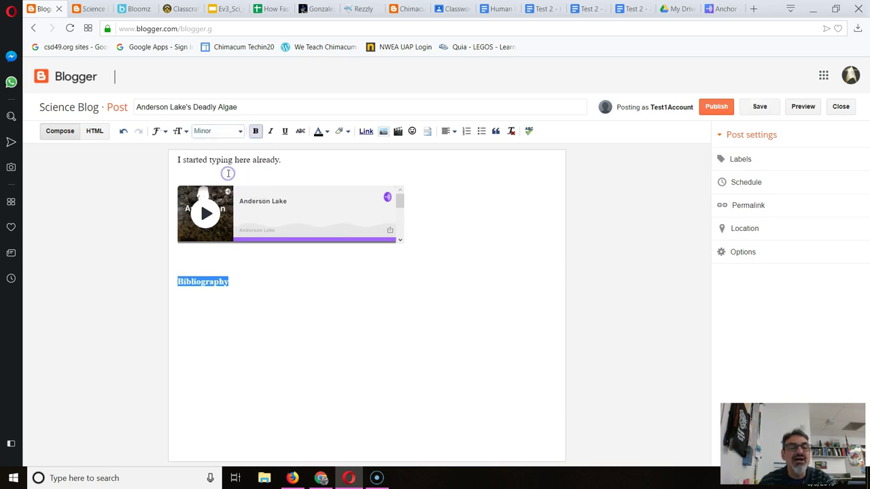
{"action": "left_click", "coordinate": [239, 131]}
{"action": "left_click", "coordinate": [229, 161]}
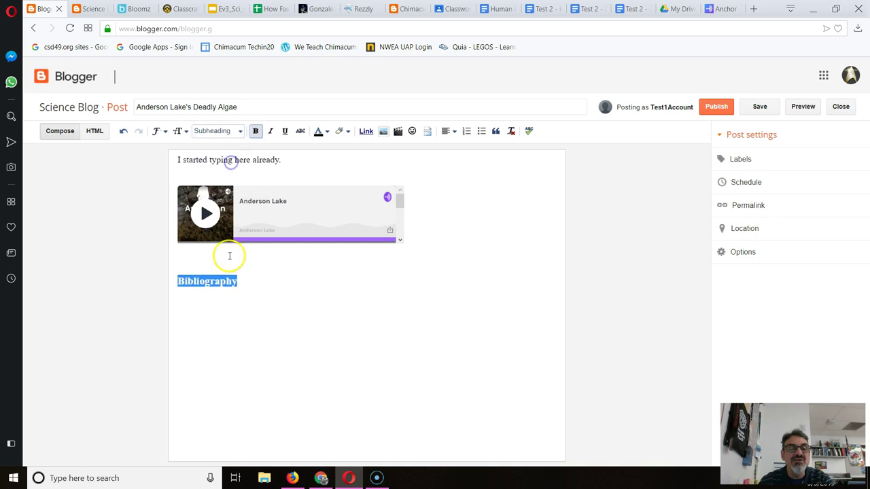
Paste the copied Ocean Plastics Pollution citation on the line below the Bibliography subheading
{"action": "left_click", "coordinate": [224, 302]}
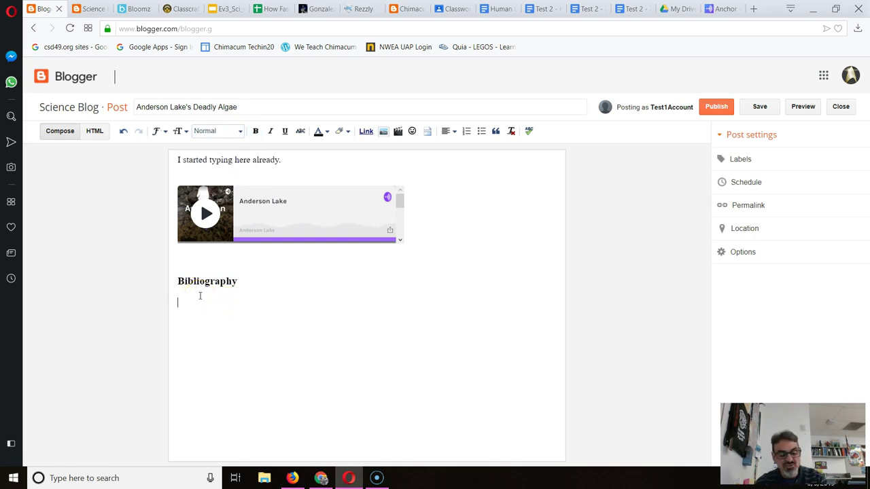
{"action": "type", "text": "\"Ocean Plastics Pollution.\" Ocean Plastics Pollution, Center for Biological Diversity, www.biologicaldiversity.org/campaigns/ocean_plastics/."}
{"action": "left_click", "coordinate": [251, 291]}
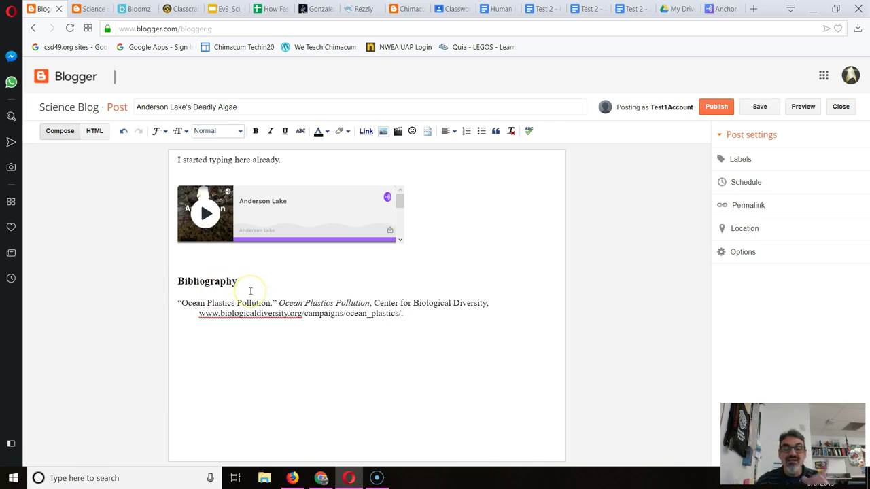
{"action": "left_click", "coordinate": [256, 314]}
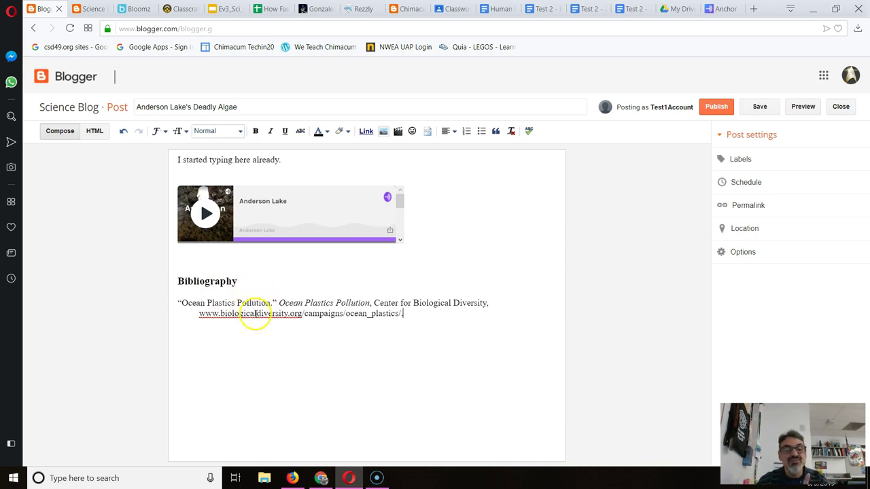
{"action": "double_click", "coordinate": [291, 314]}
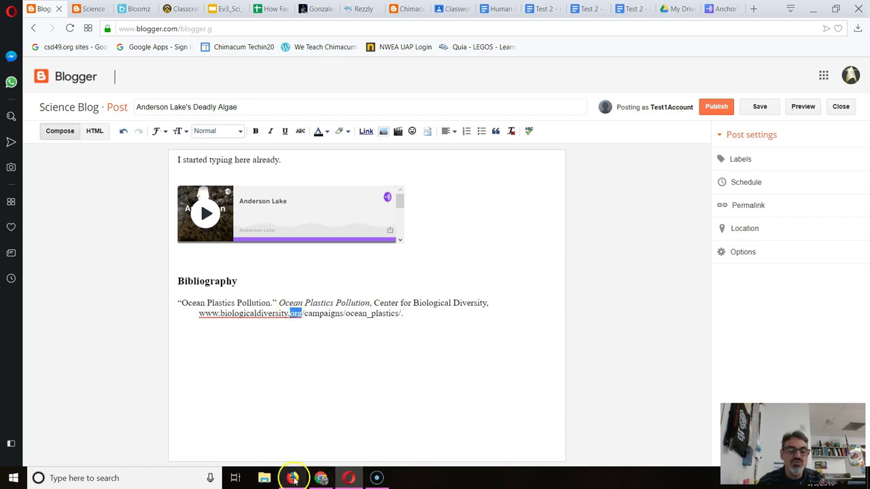
Switch to Chrome, return to the Ocean Plastics Pollution article and copy its full web address
{"action": "left_click", "coordinate": [321, 476]}
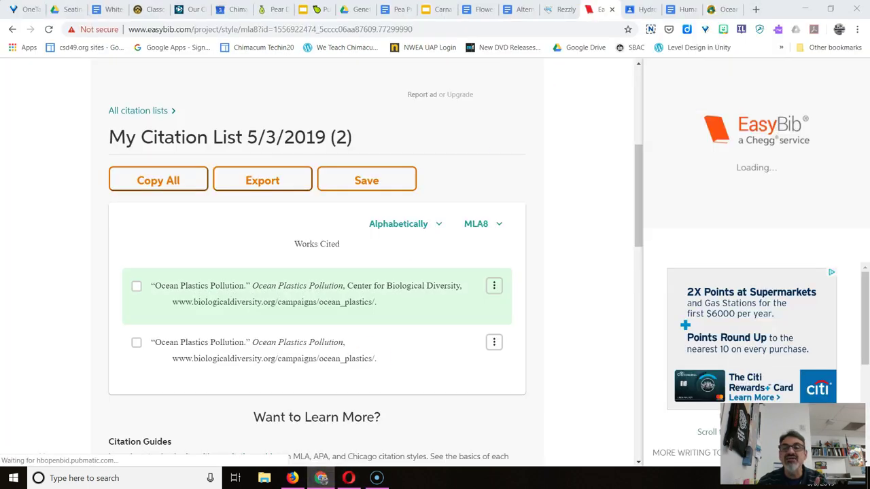
{"action": "left_click", "coordinate": [720, 9]}
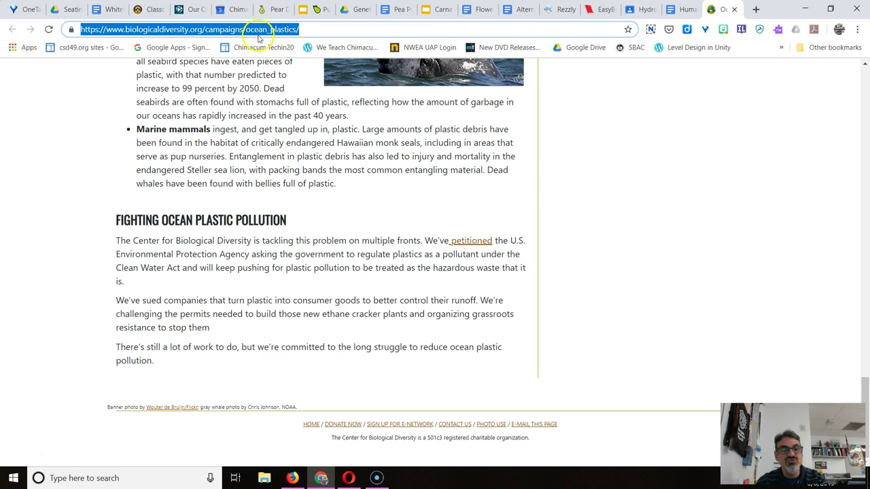
{"action": "left_click", "coordinate": [203, 29]}
{"action": "double_click", "coordinate": [136, 29]}
{"action": "left_click_drag", "start_coordinate": [81, 30], "coordinate": [143, 31]}
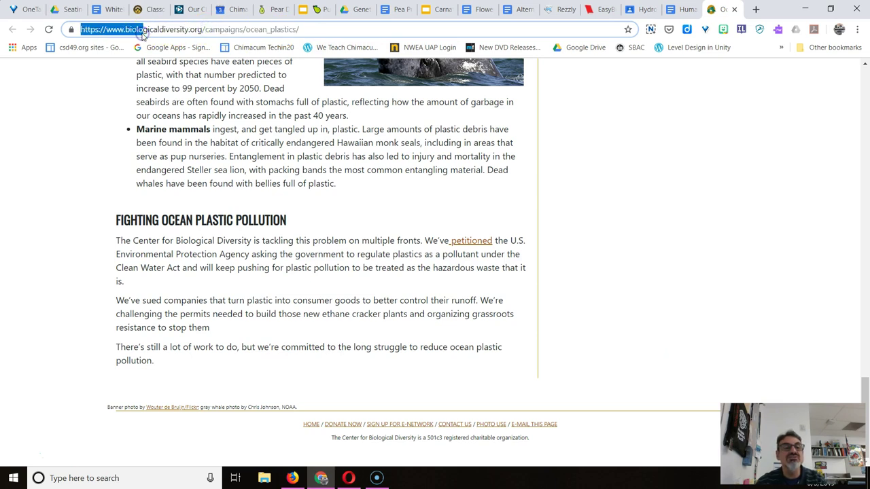
{"action": "triple_click", "coordinate": [144, 31]}
{"action": "key", "text": "ctrl+c"}
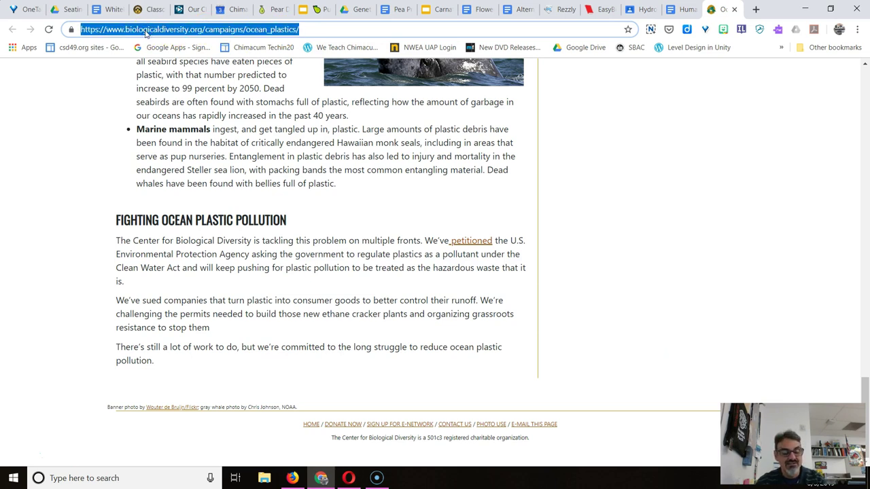
{"action": "left_click", "coordinate": [350, 478]}
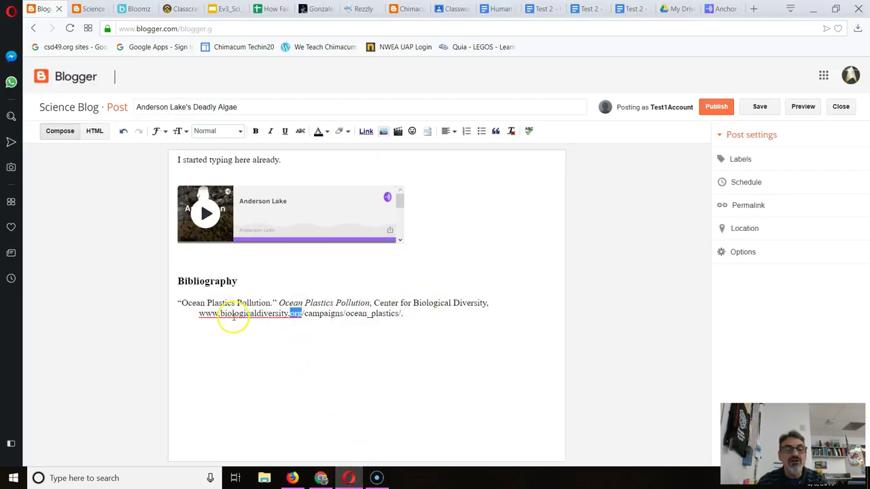
{"action": "left_click_drag", "start_coordinate": [199, 313], "coordinate": [361, 314]}
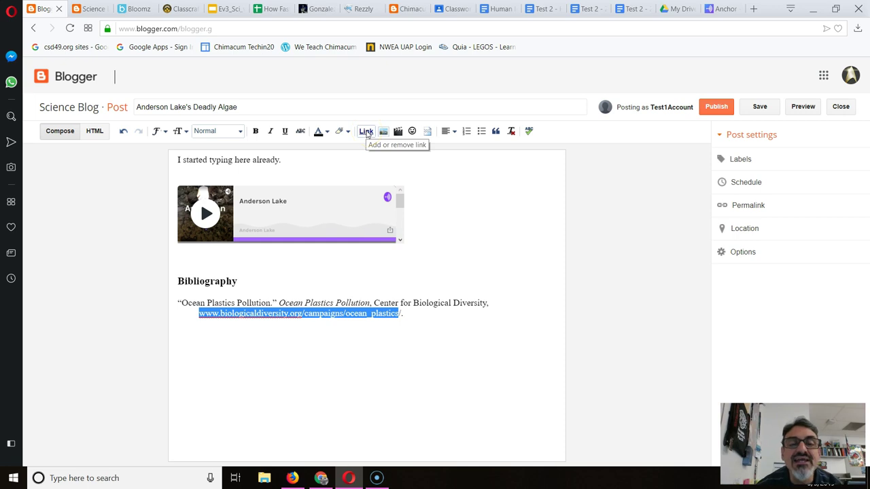
{"action": "left_click", "coordinate": [366, 132]}
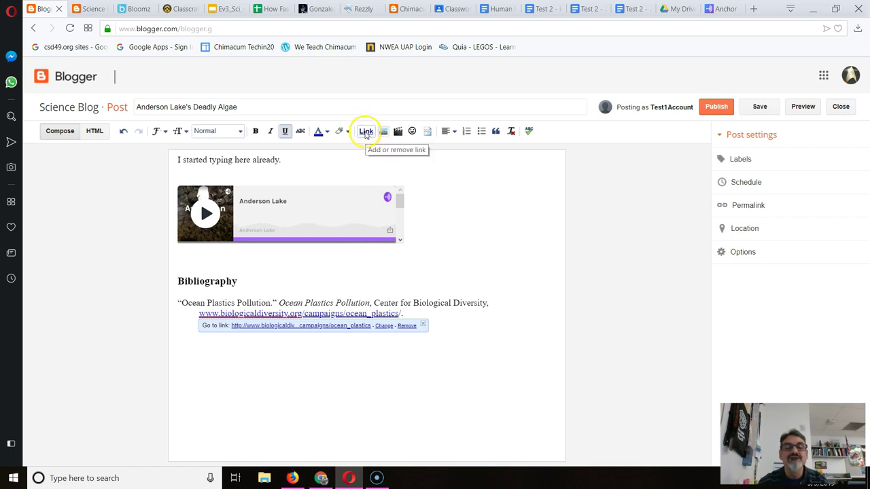
{"action": "left_click", "coordinate": [367, 131]}
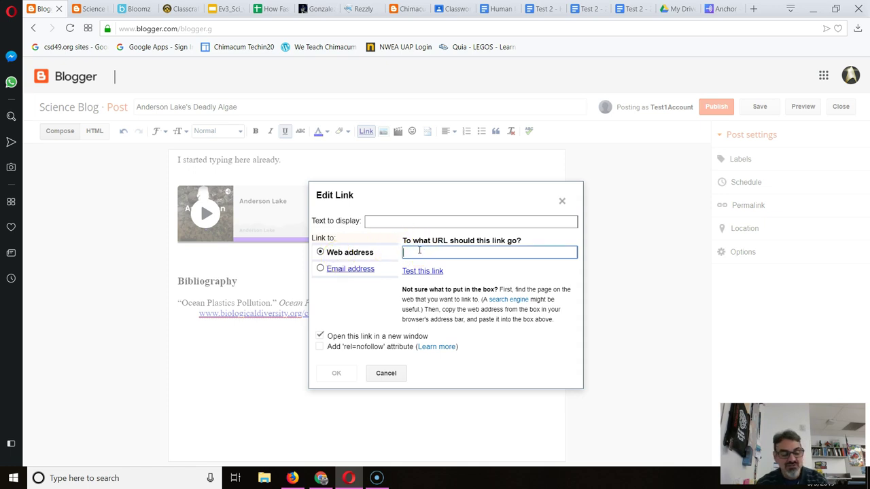
{"action": "key", "text": "ctrl+v"}
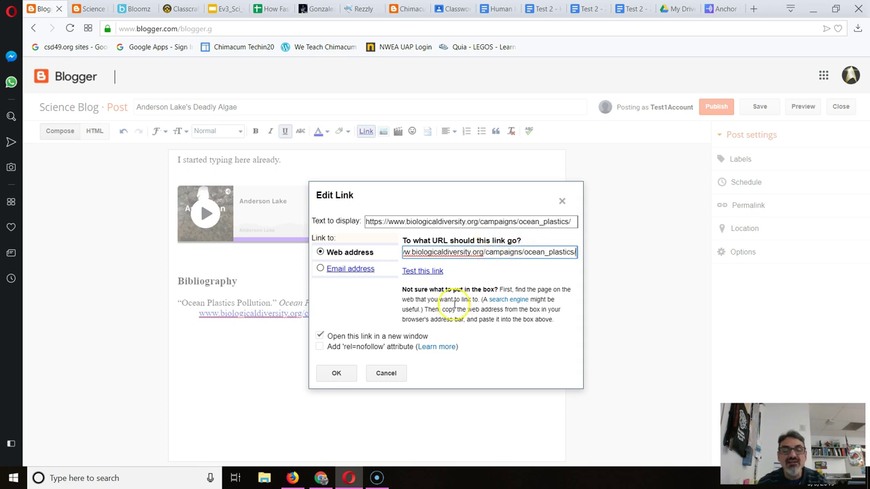
{"action": "left_click", "coordinate": [320, 335]}
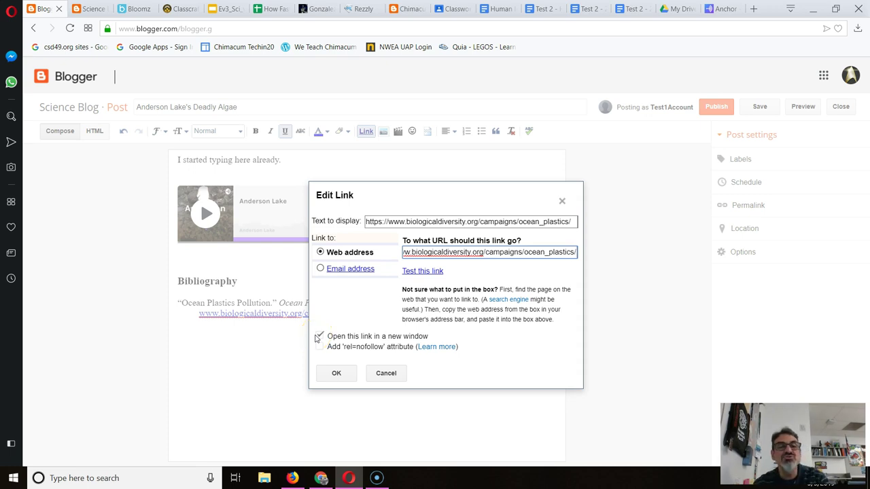
{"action": "left_click", "coordinate": [342, 375]}
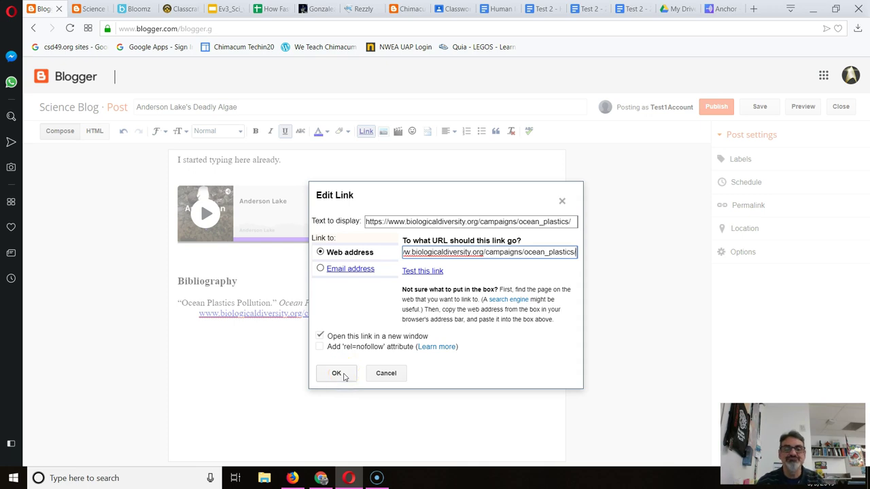
{"action": "left_click", "coordinate": [342, 375]}
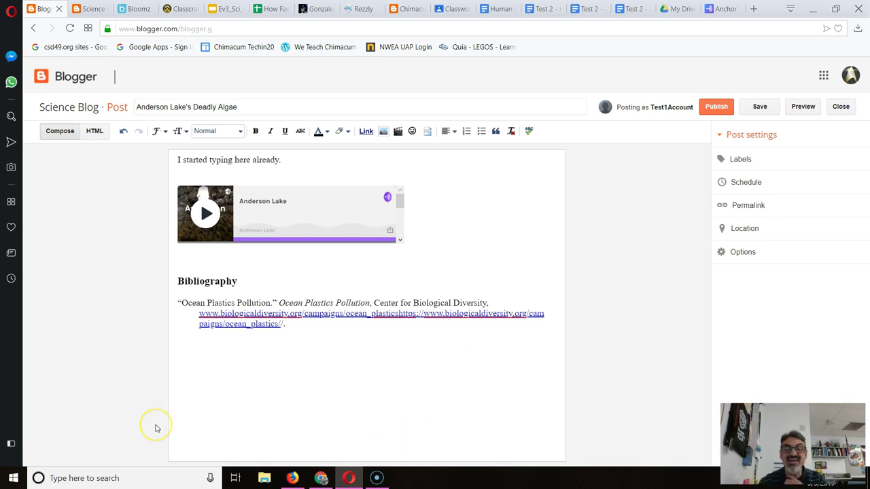
Switch to Chrome, close the article, open the Garbage Patches link from the Human Impacts on Water Cycle document and select the site's web address
{"action": "left_click", "coordinate": [320, 478]}
{"action": "key", "text": "ctrl+l"}
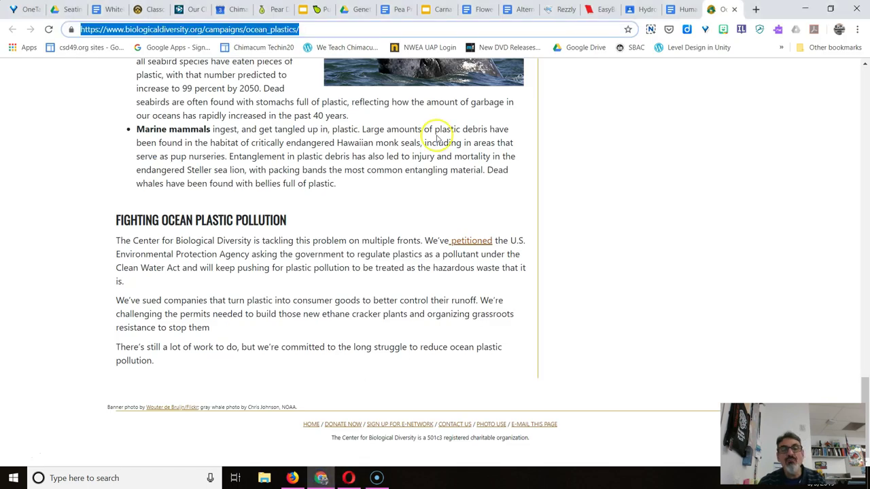
{"action": "left_click", "coordinate": [734, 10]}
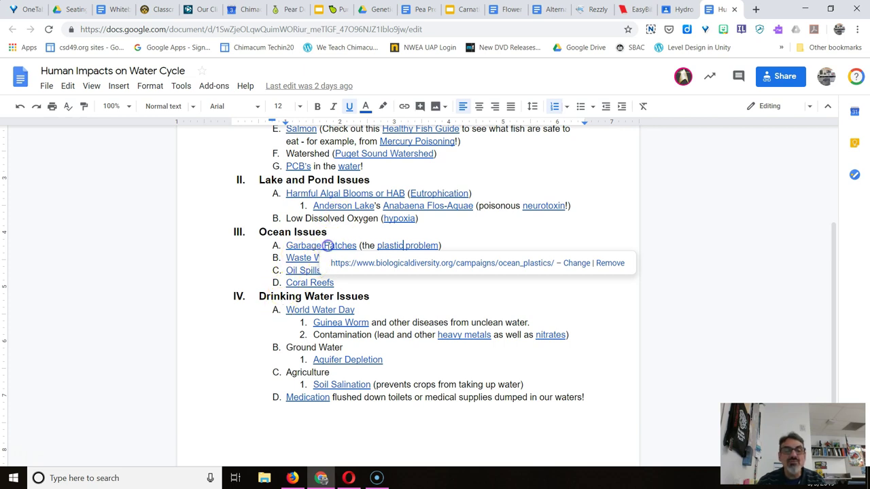
{"action": "left_click", "coordinate": [302, 258]}
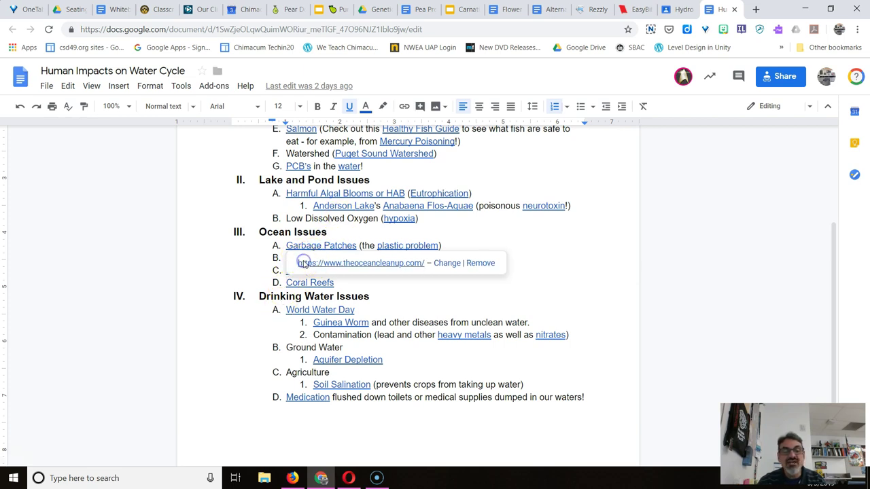
{"action": "key", "text": "alt+Return"}
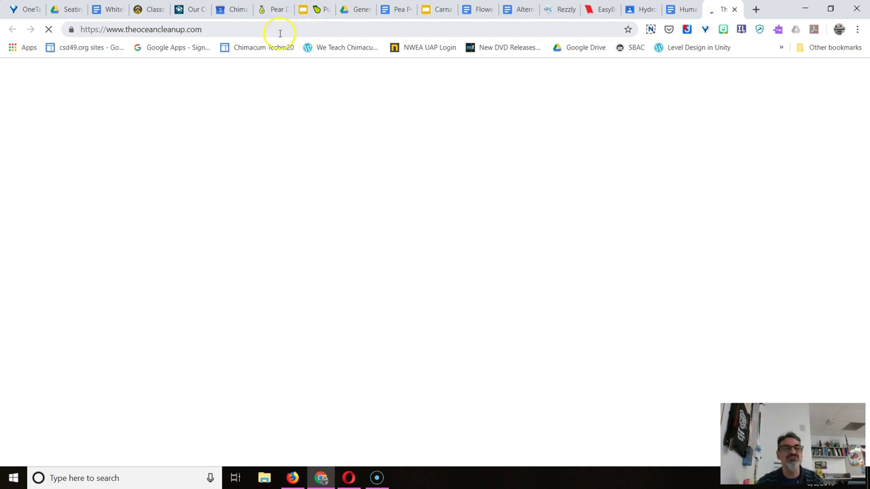
{"action": "left_click", "coordinate": [231, 31]}
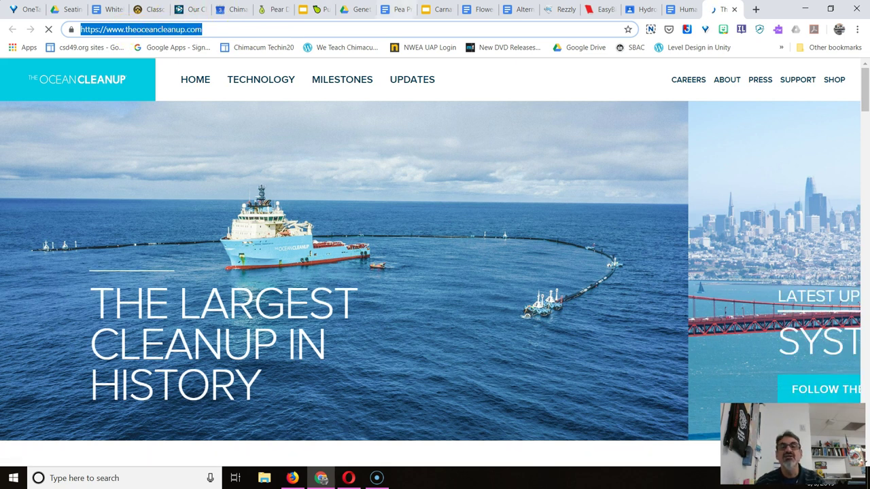
Return to the EasyBib citation list and start creating a new citation
{"action": "left_click", "coordinate": [601, 10]}
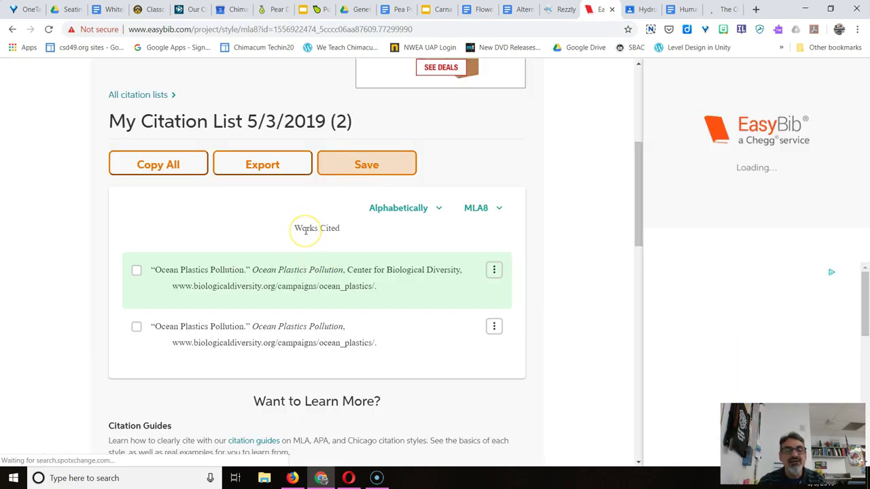
{"action": "scroll", "coordinate": [305, 231], "scroll_direction": "down", "scroll_amount": 2}
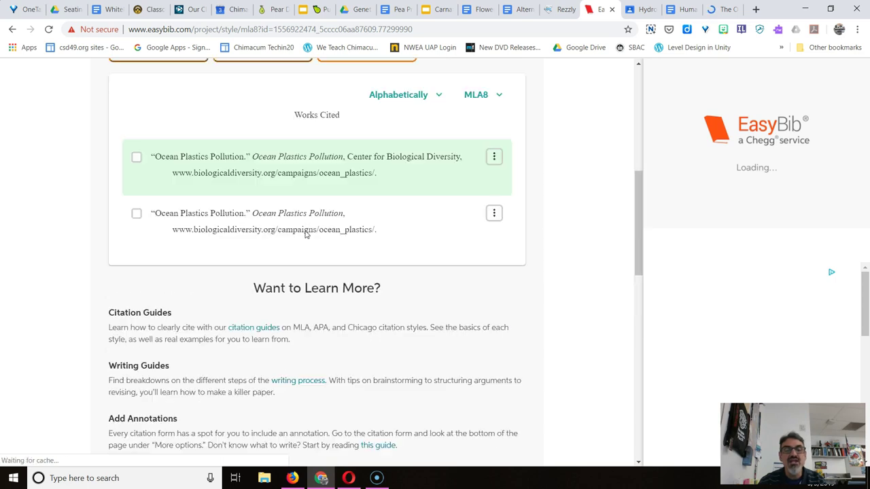
{"action": "scroll", "coordinate": [319, 217], "scroll_direction": "up", "scroll_amount": 1}
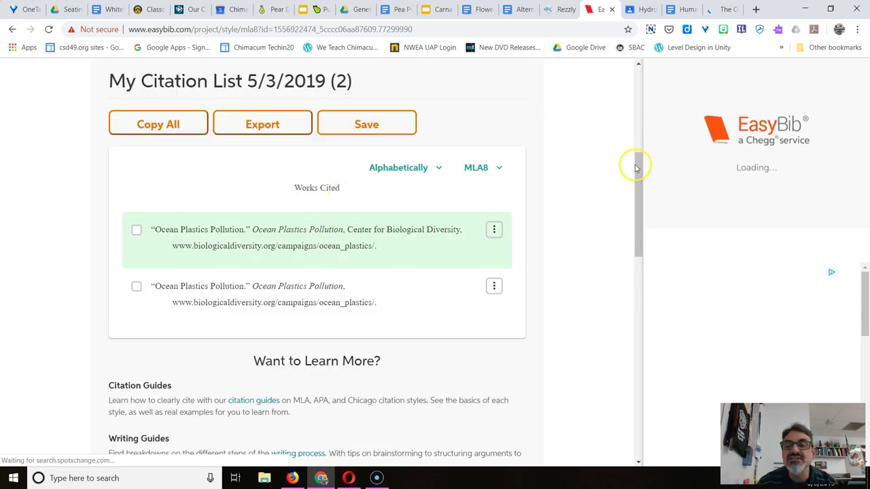
{"action": "scroll", "coordinate": [636, 168], "scroll_direction": "up", "scroll_amount": 5}
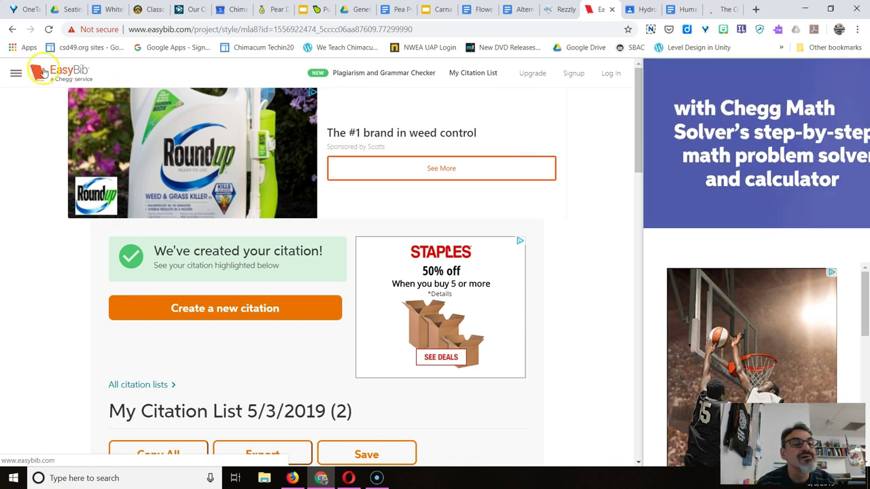
{"action": "left_click", "coordinate": [15, 76]}
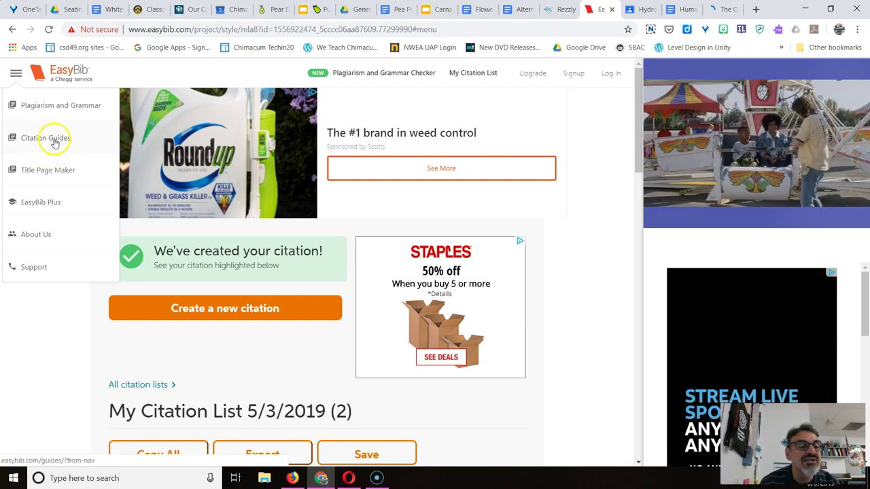
{"action": "left_click", "coordinate": [578, 207]}
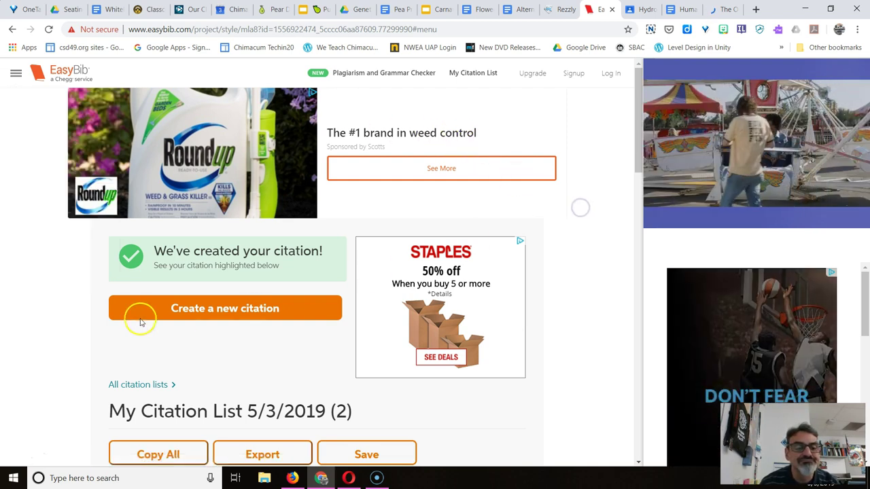
{"action": "left_click", "coordinate": [197, 313]}
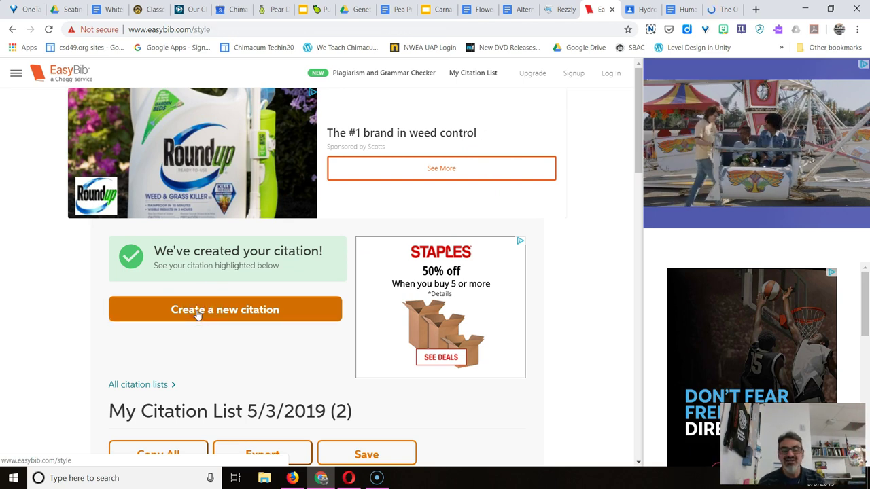